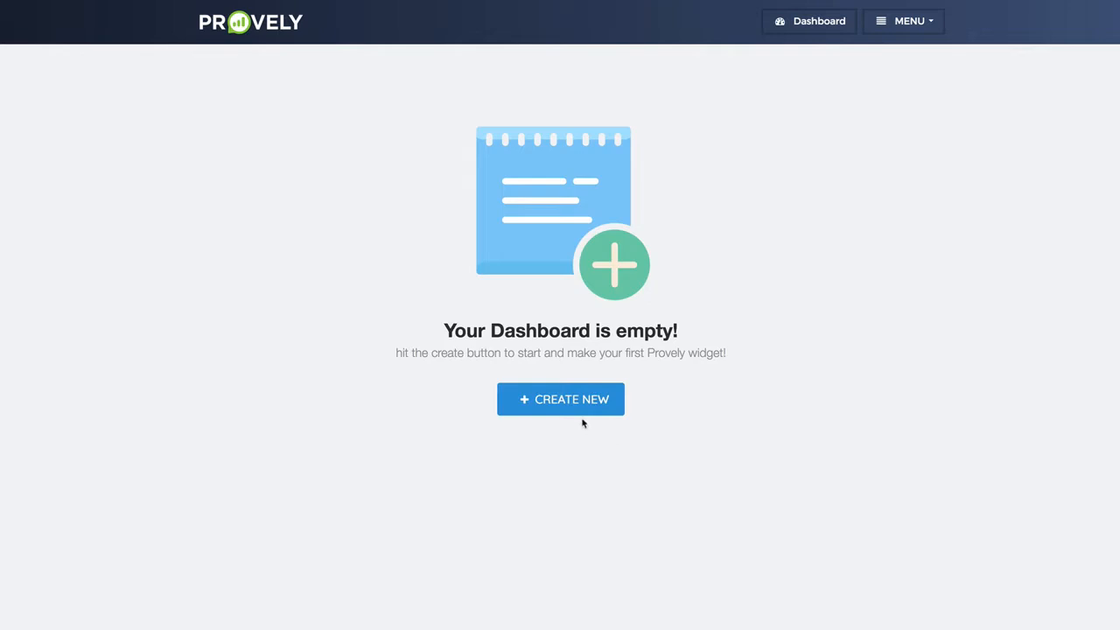
Step: Create a new widget for the new domain launchmadness.com and continue to its campaign setup
click(577, 403)
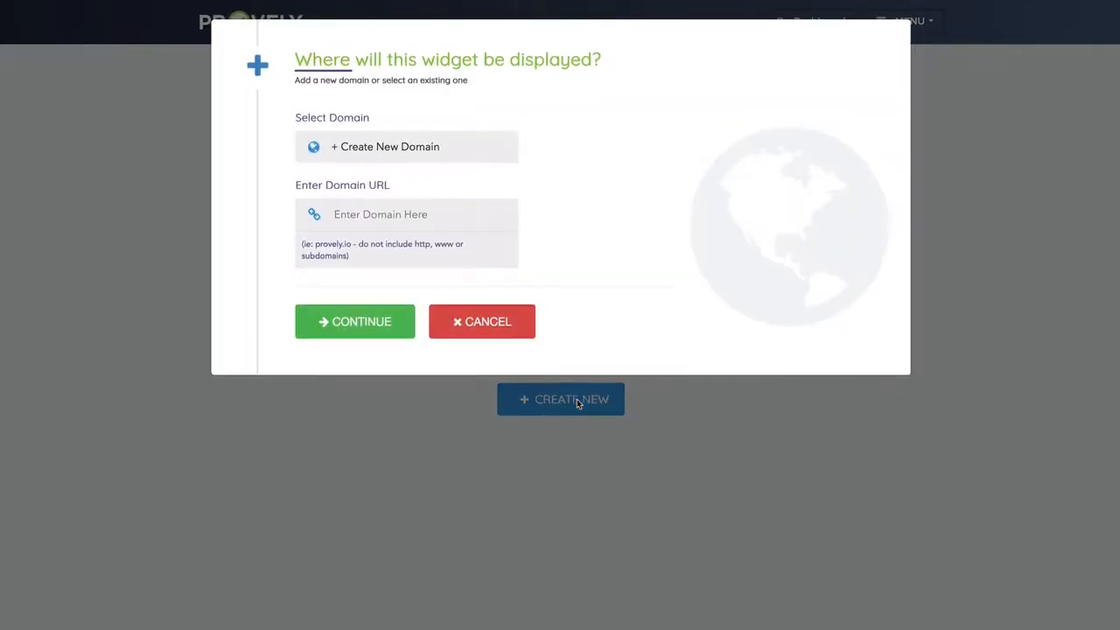
click(429, 156)
click(429, 155)
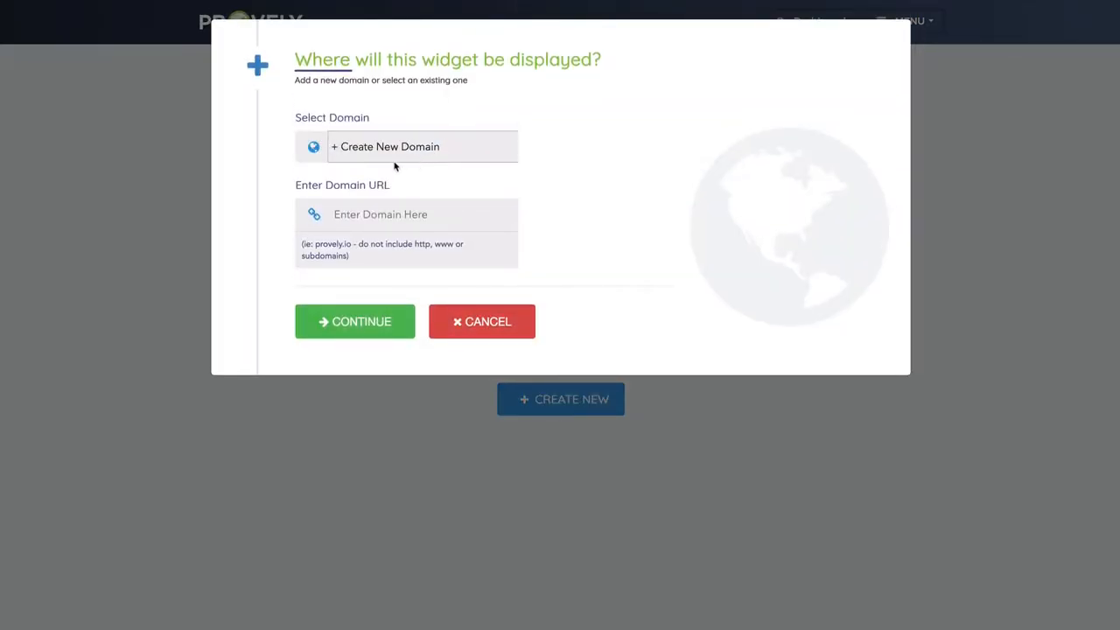
click(374, 210)
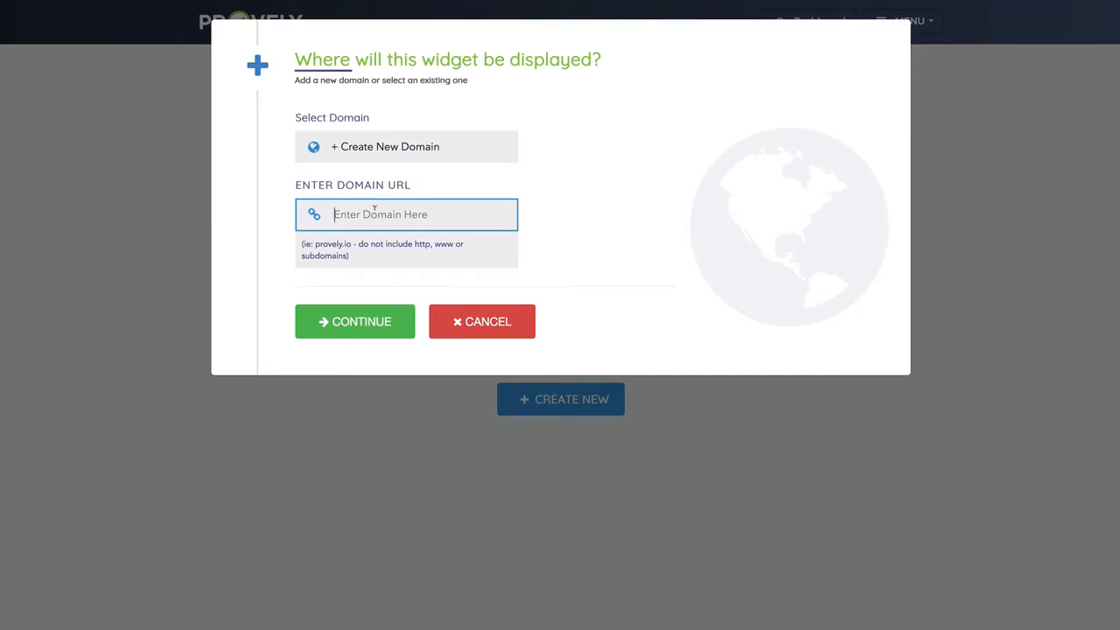
text(dig)
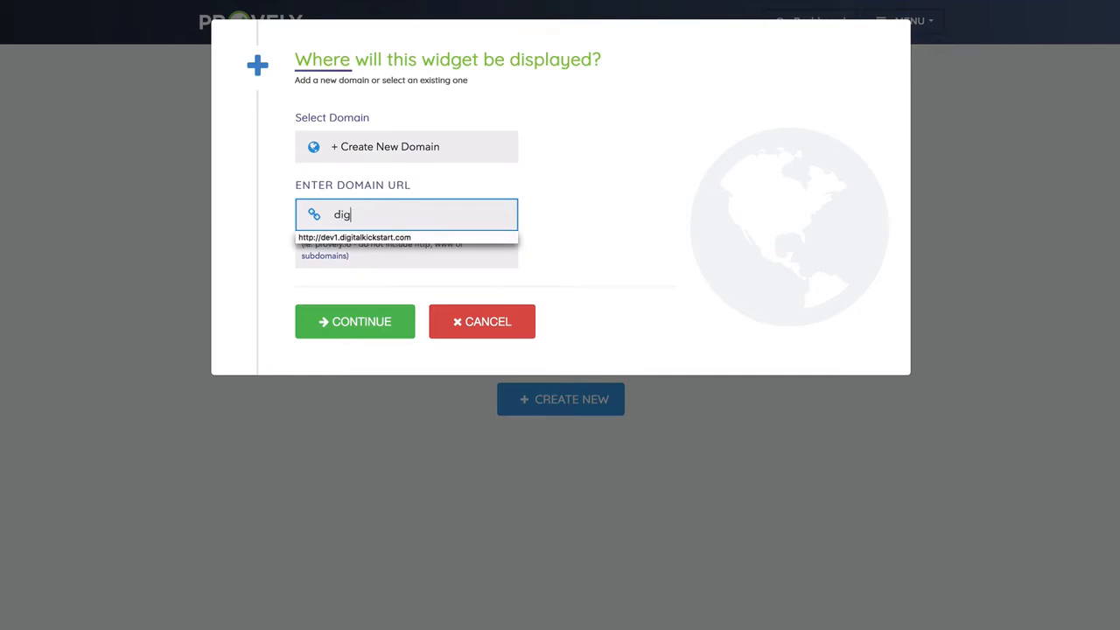
key(BackSpace)
key(BackSpace)
key(BackSpace)
text(launchmad)
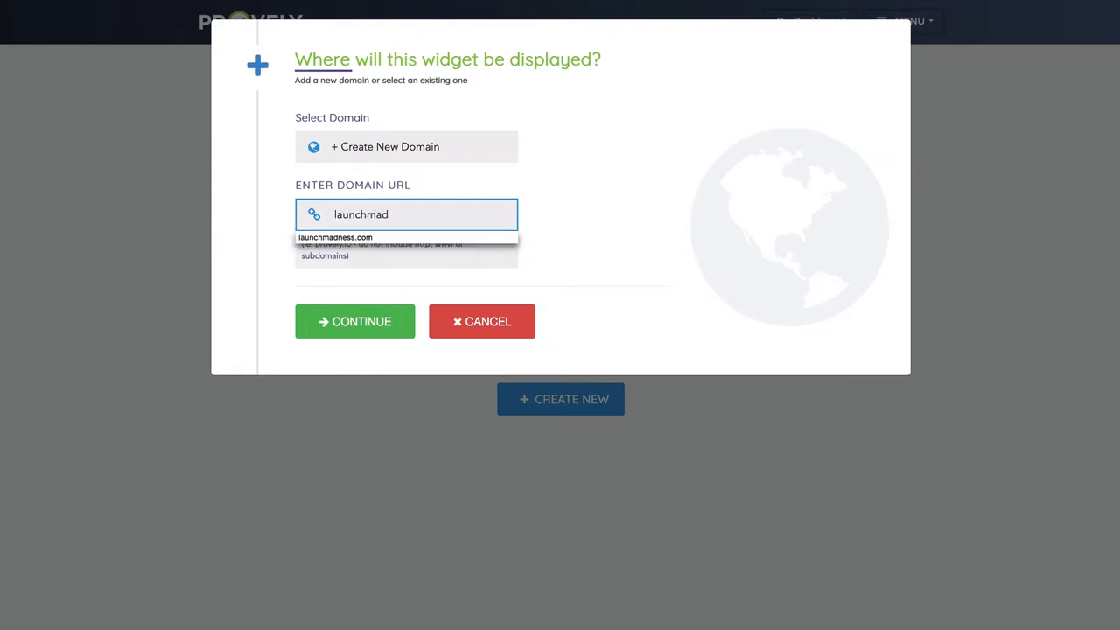
text(ness.com)
click(405, 195)
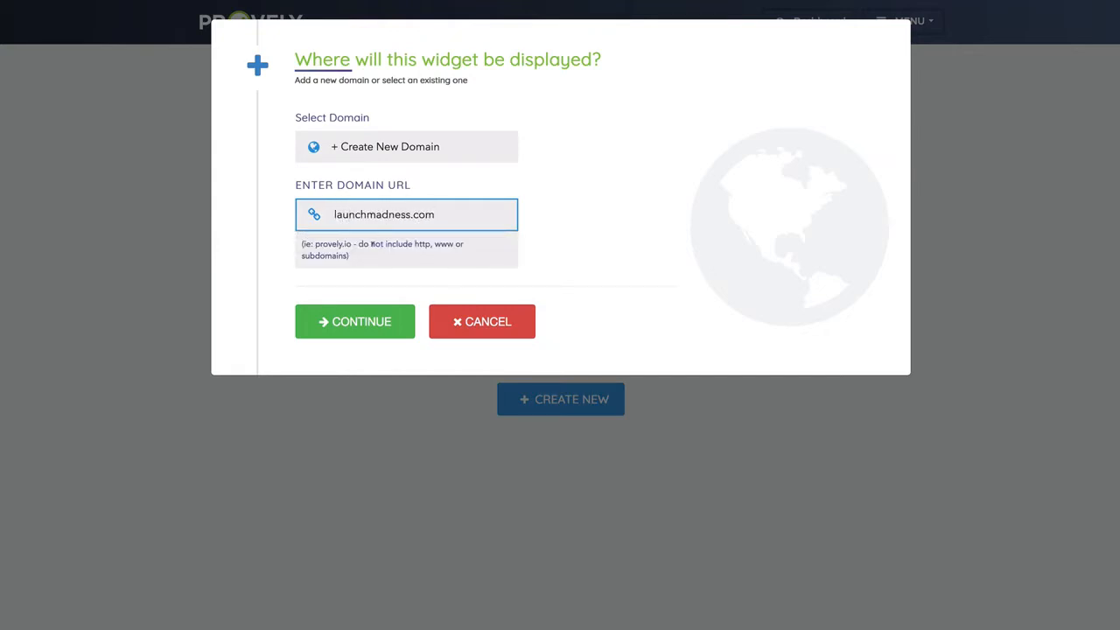
click(369, 331)
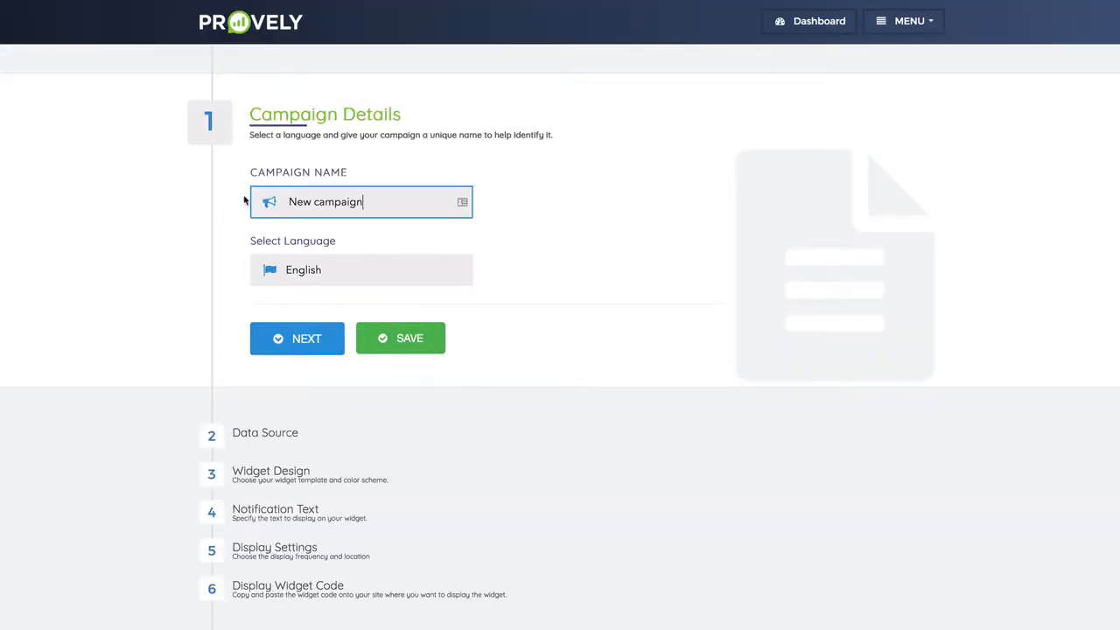
Step: Name the campaign Demo and keep English as its language
drag(392, 201, 215, 192)
text(Demo)
click(324, 266)
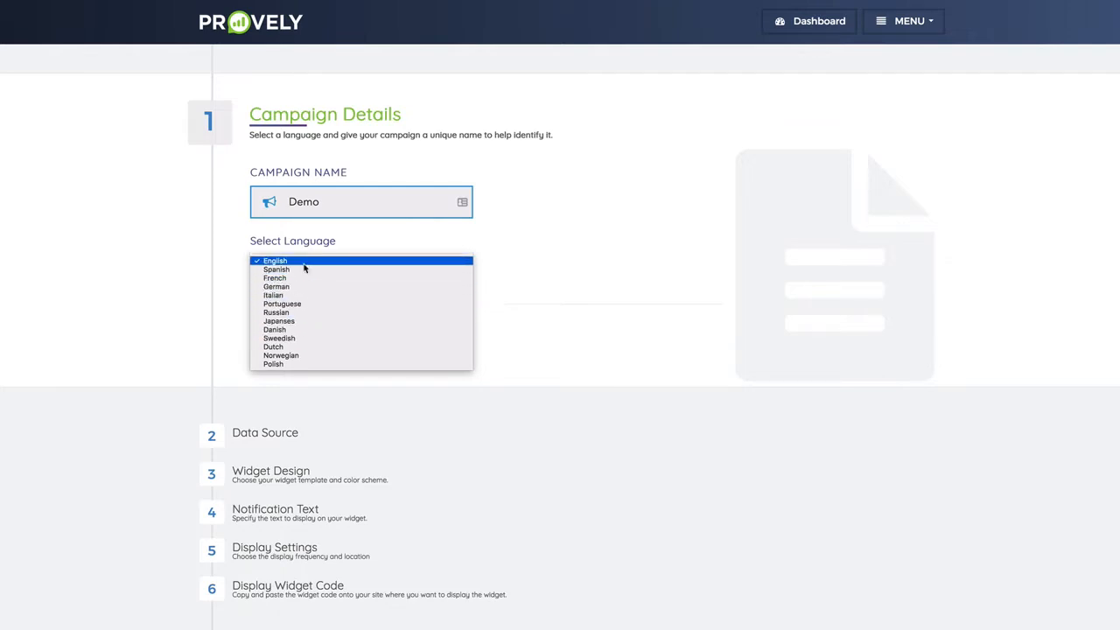
click(352, 250)
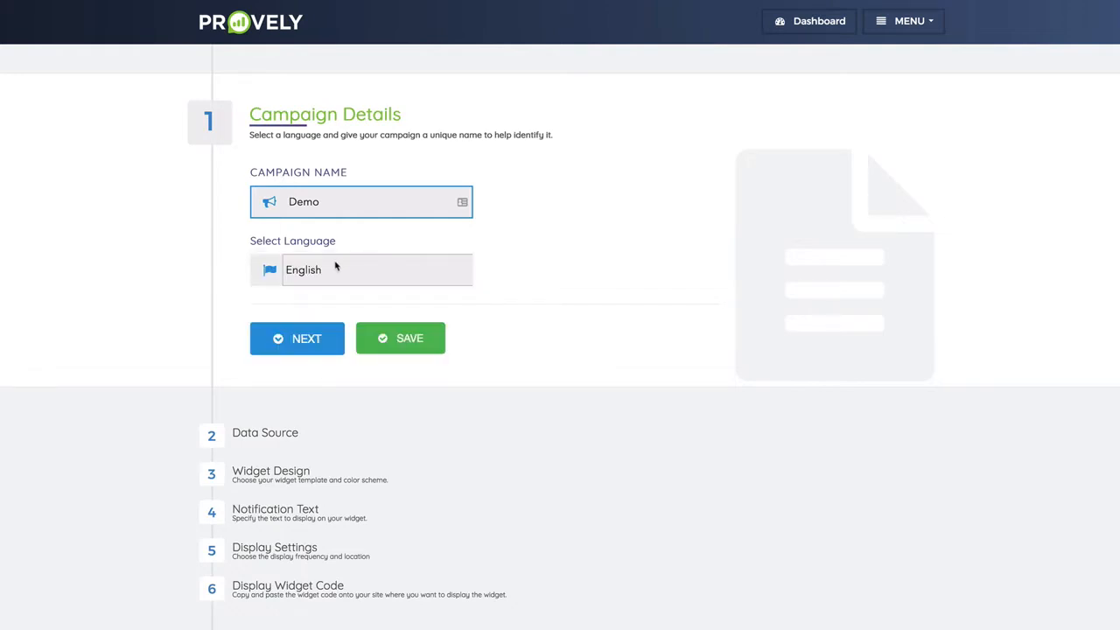
Step: Copy the Data Source embed code, switch to LiveEditor and add it to the page settings as a Footer script
click(221, 431)
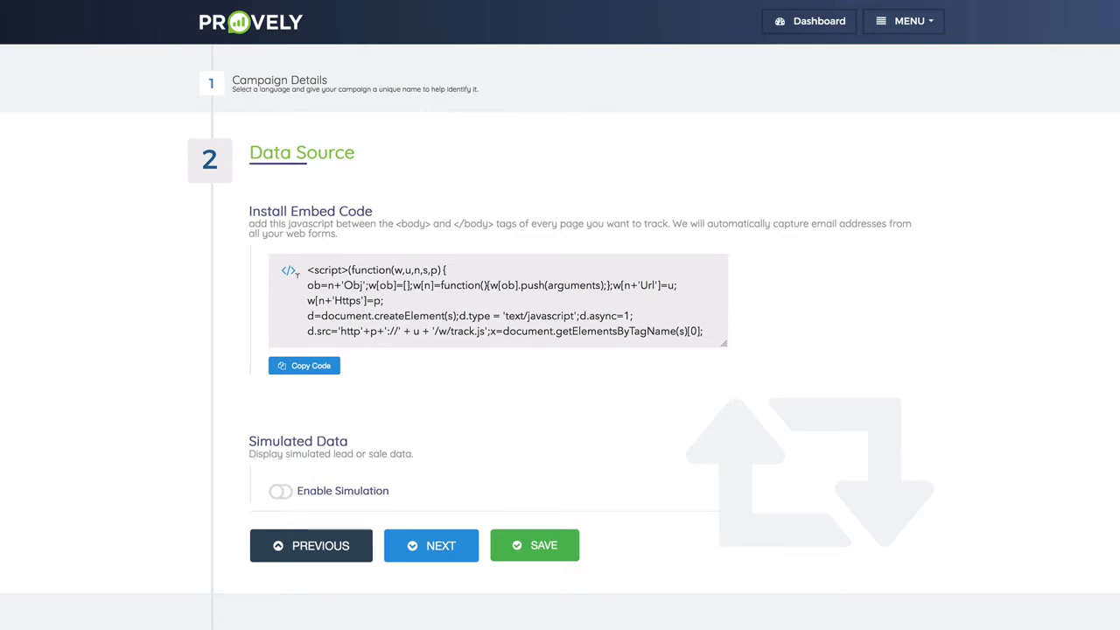
drag(301, 263, 534, 372)
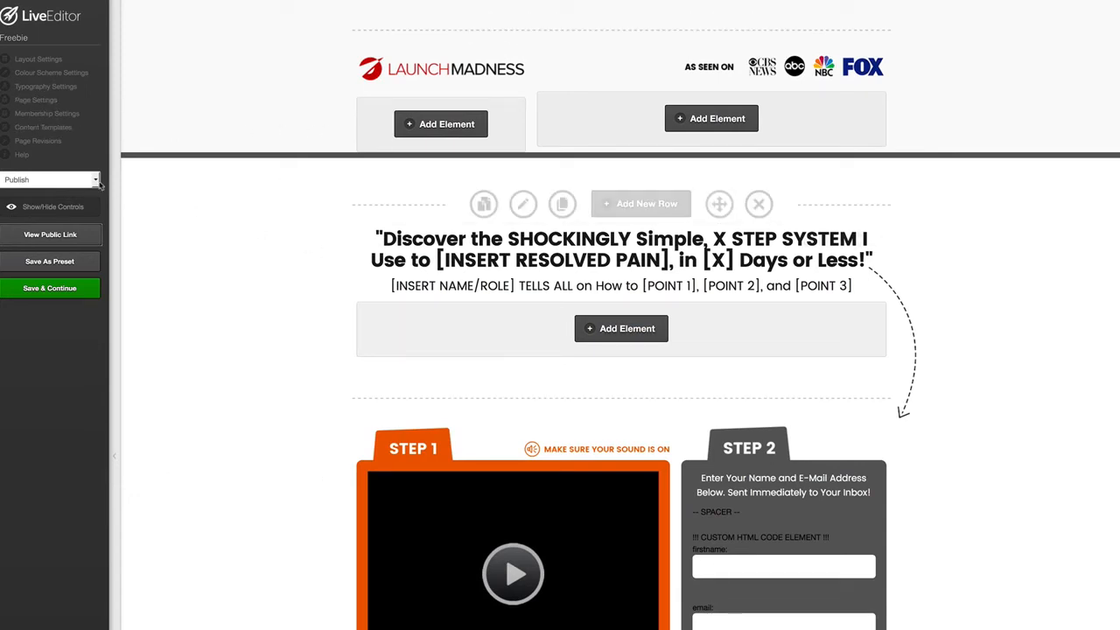
click(33, 103)
click(393, 511)
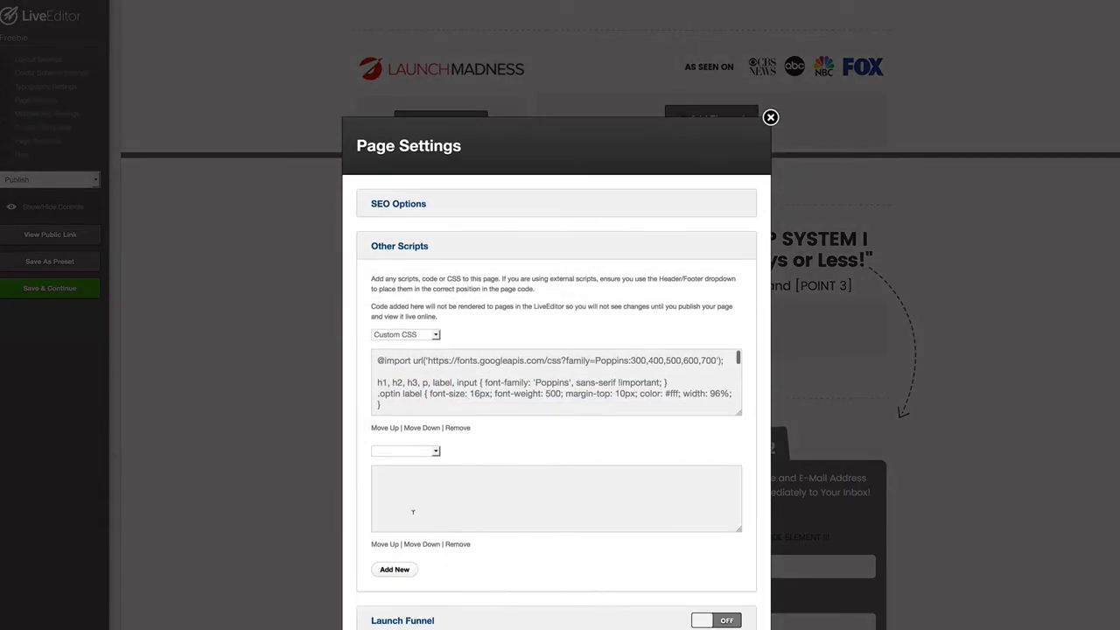
key(ctrl+v)
click(411, 450)
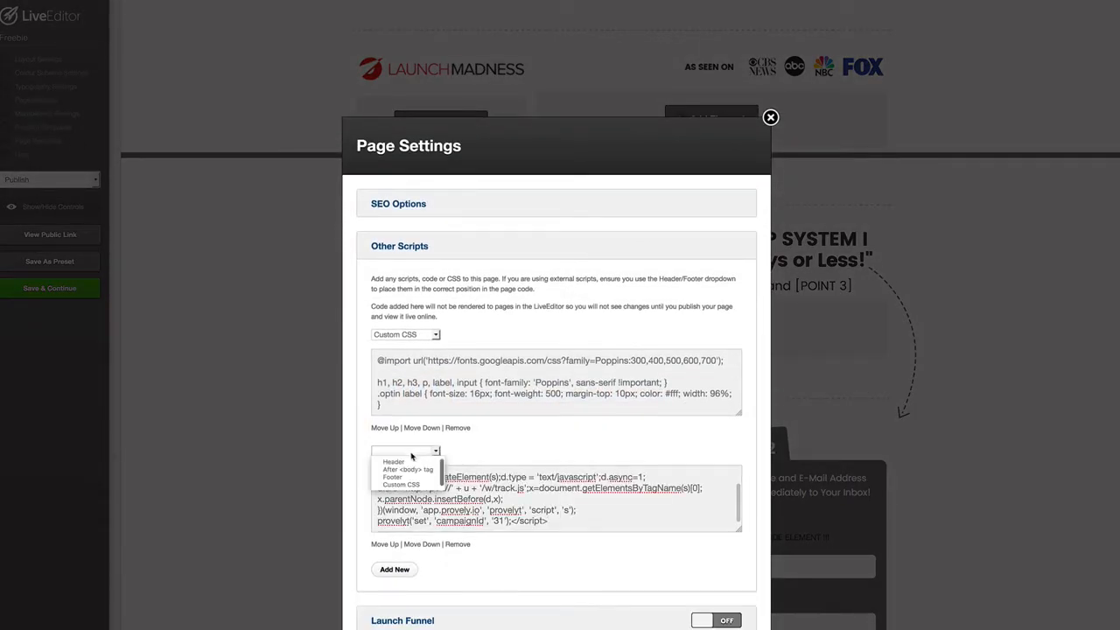
click(407, 478)
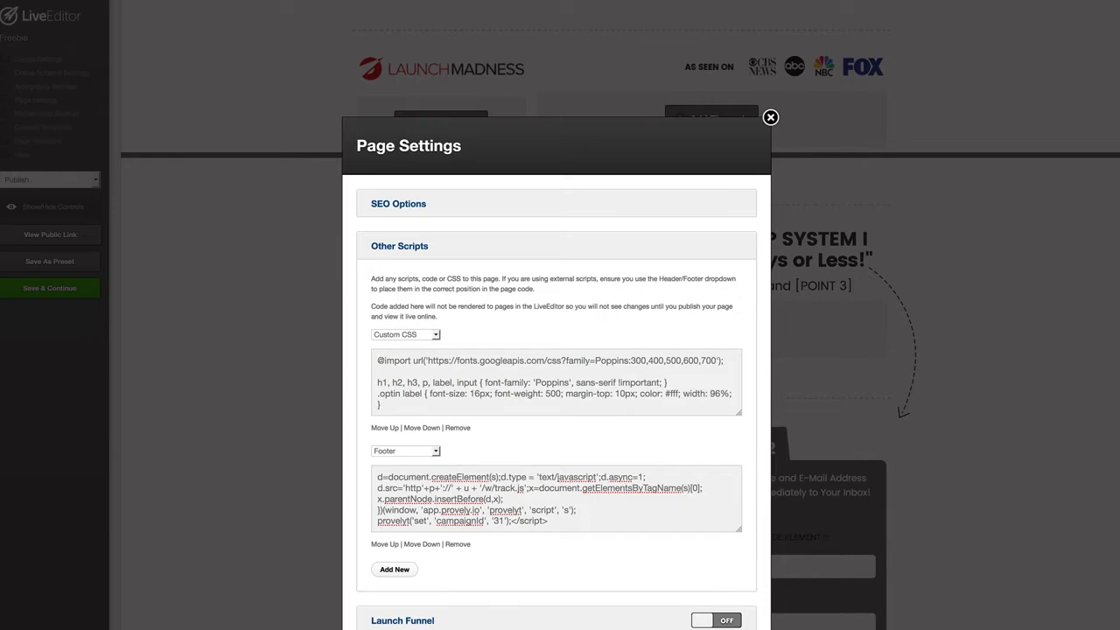
Step: Close the page settings and save the LiveEditor page, acknowledging the save messages
click(770, 116)
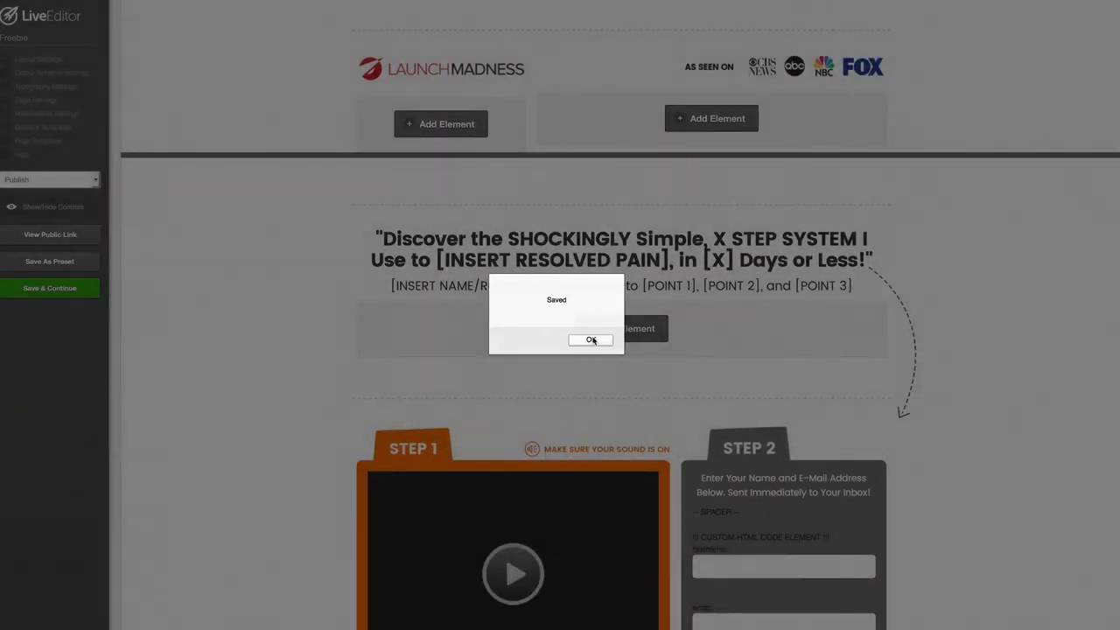
click(591, 339)
click(70, 289)
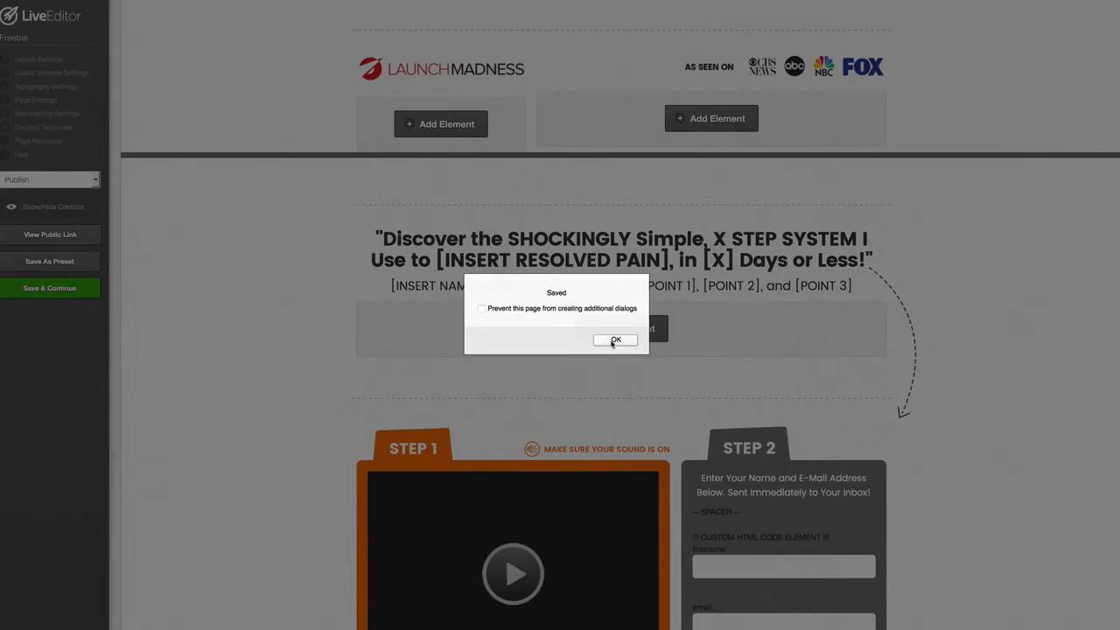
click(612, 340)
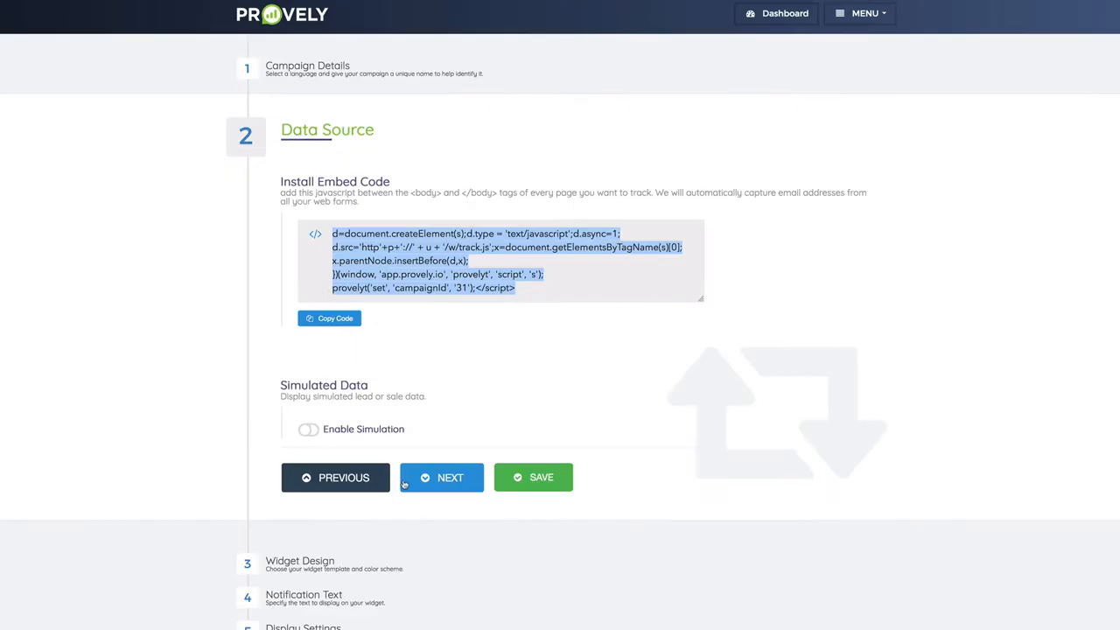
Step: In Provely, turn the simulated data on and back off
click(306, 431)
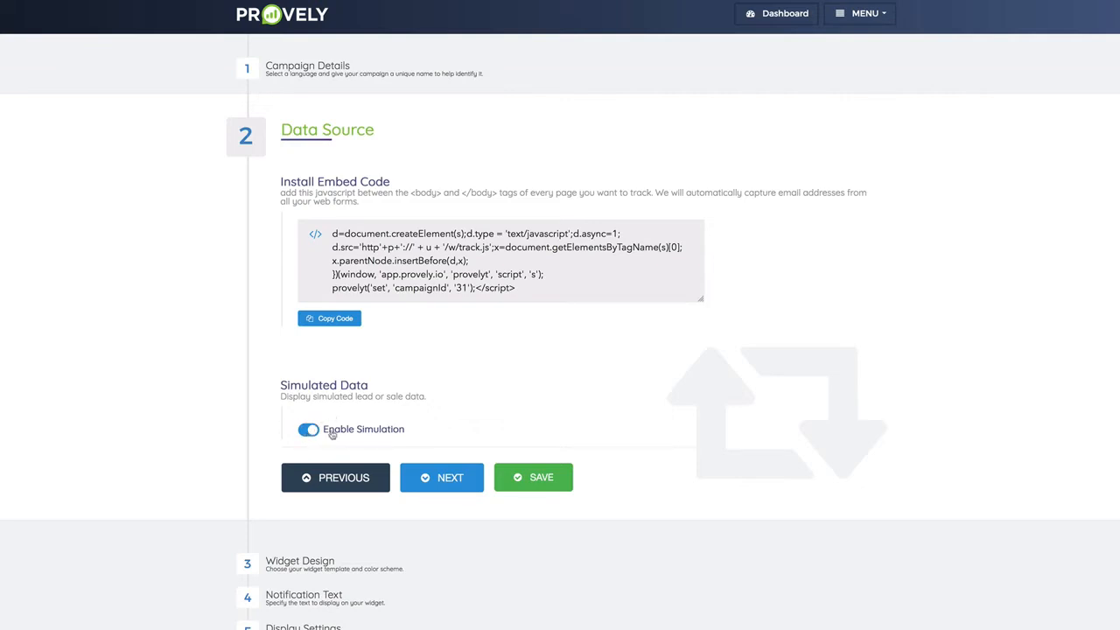
click(312, 438)
Step: Continue to Widget Design and choose the third template, a rectangle with a round avatar over a grey strip
click(432, 480)
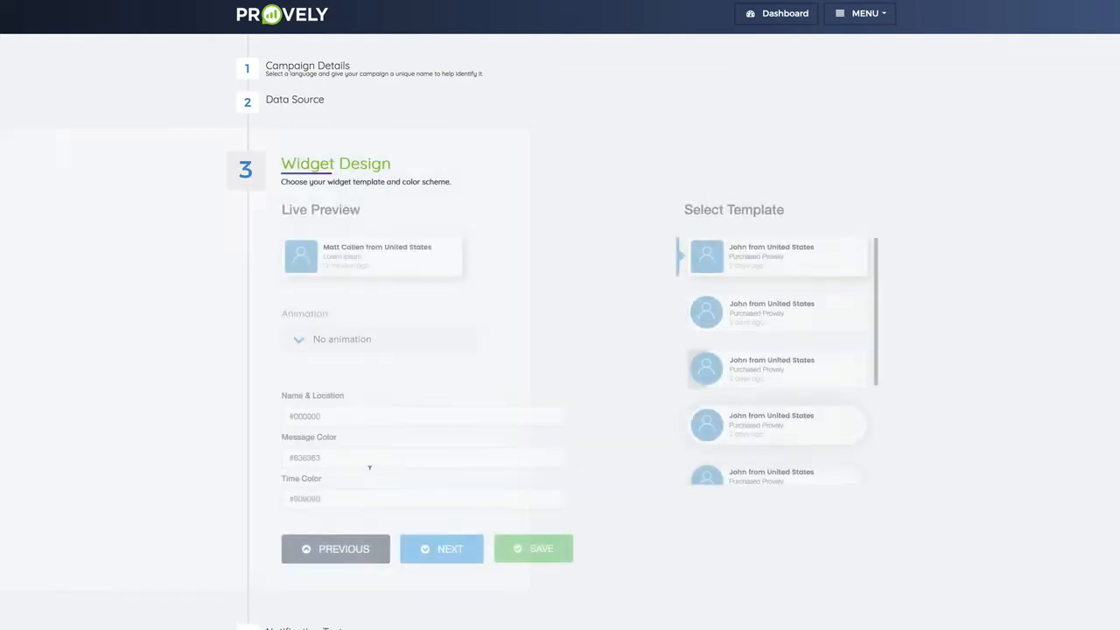
scroll(830, 379, down, 1)
scroll(829, 379, up, 2)
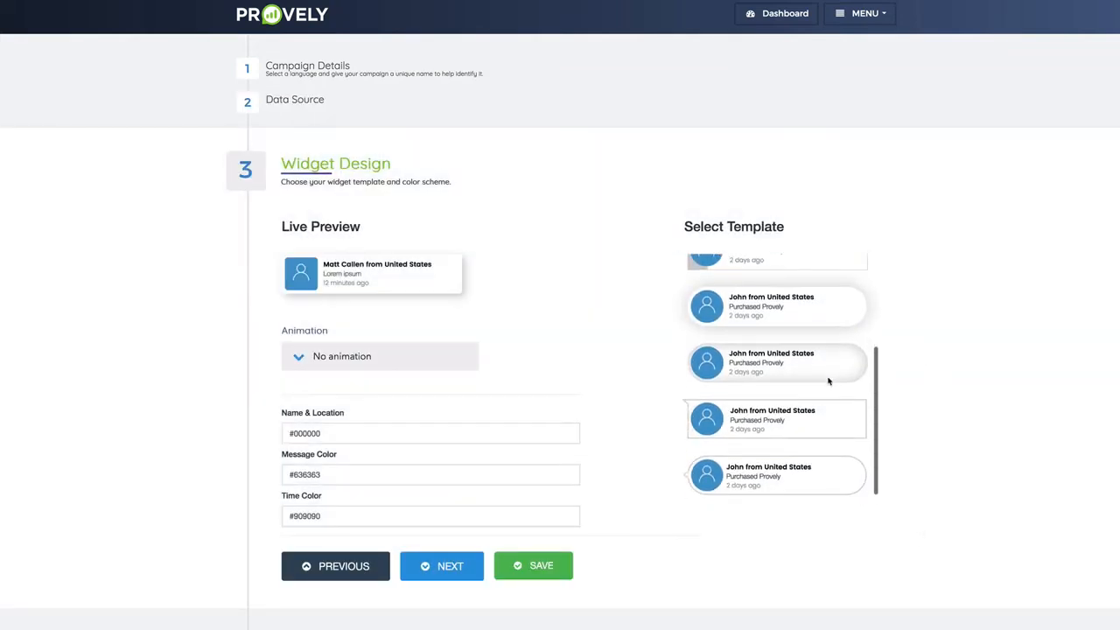
click(779, 381)
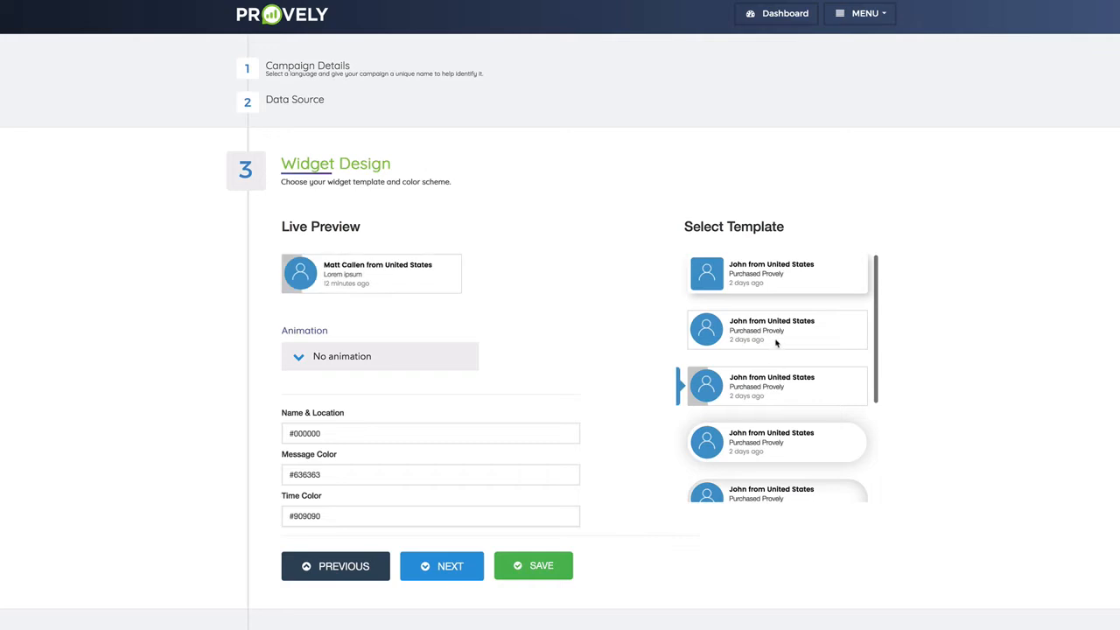
click(778, 341)
click(780, 286)
click(776, 372)
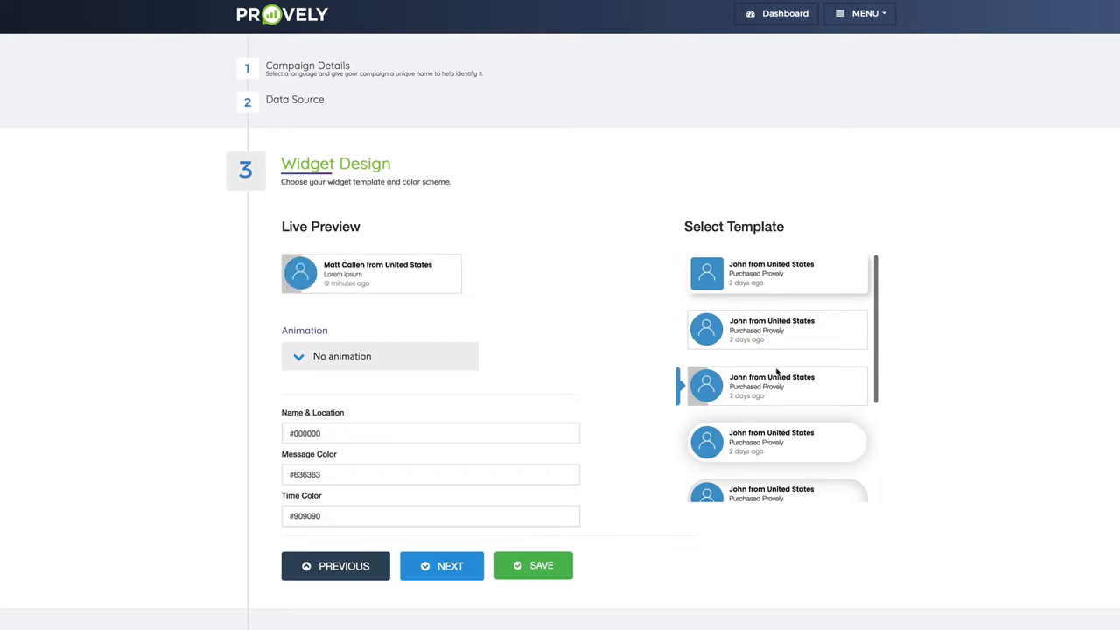
Step: Set the widget's animation to the Fade effect
click(344, 369)
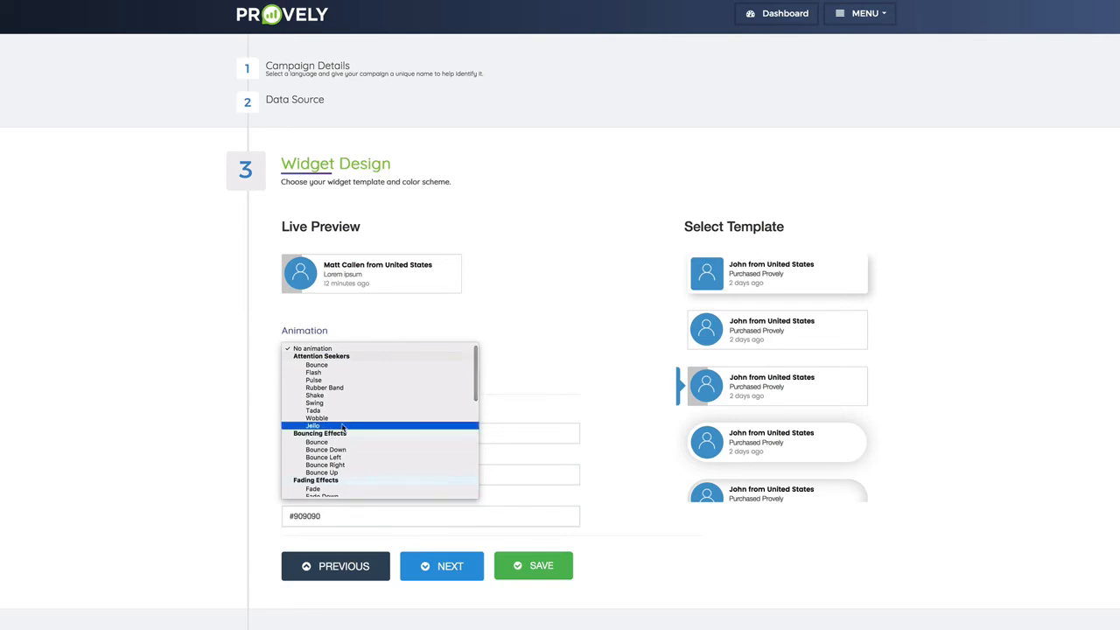
scroll(342, 427, down, 3)
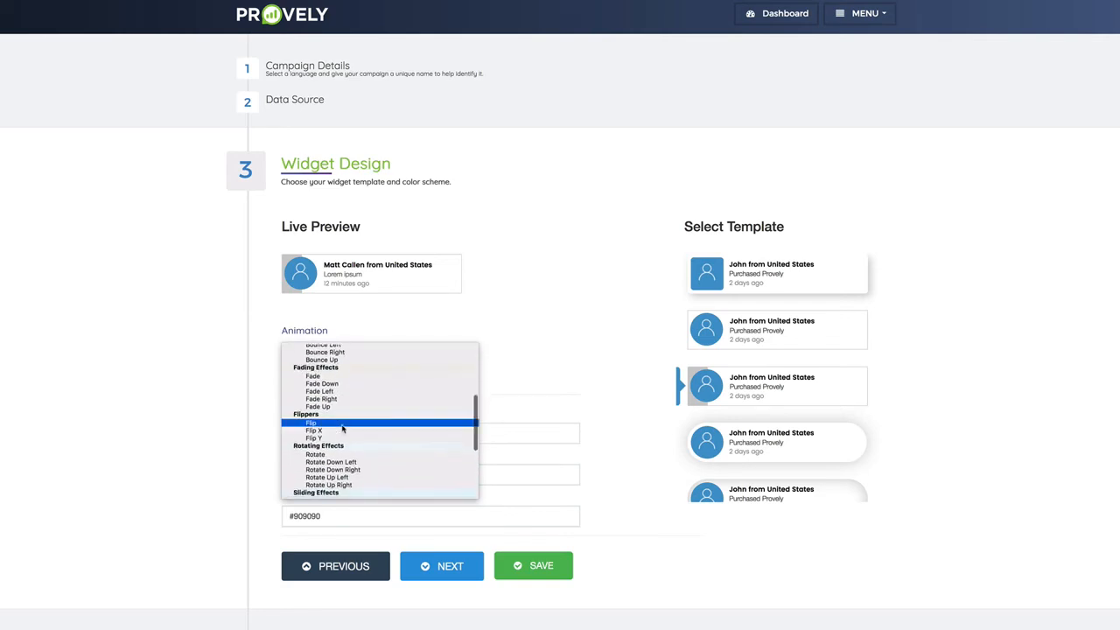
click(345, 376)
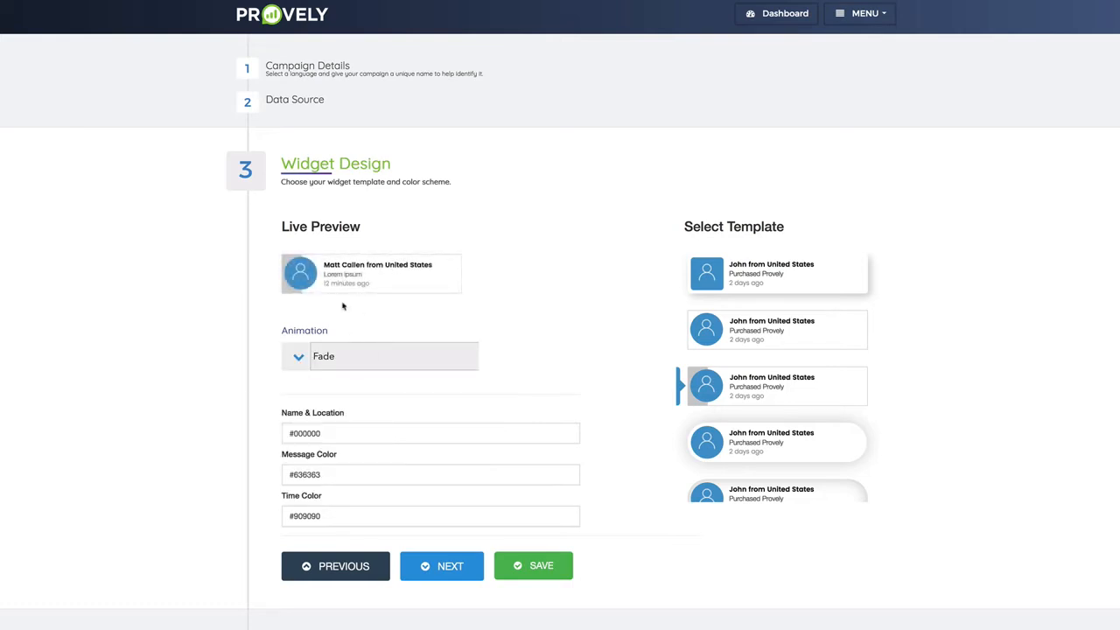
Step: Set the widget colours to #b91313 for name and location, #3800ff for the message and #000000 for the time
click(347, 429)
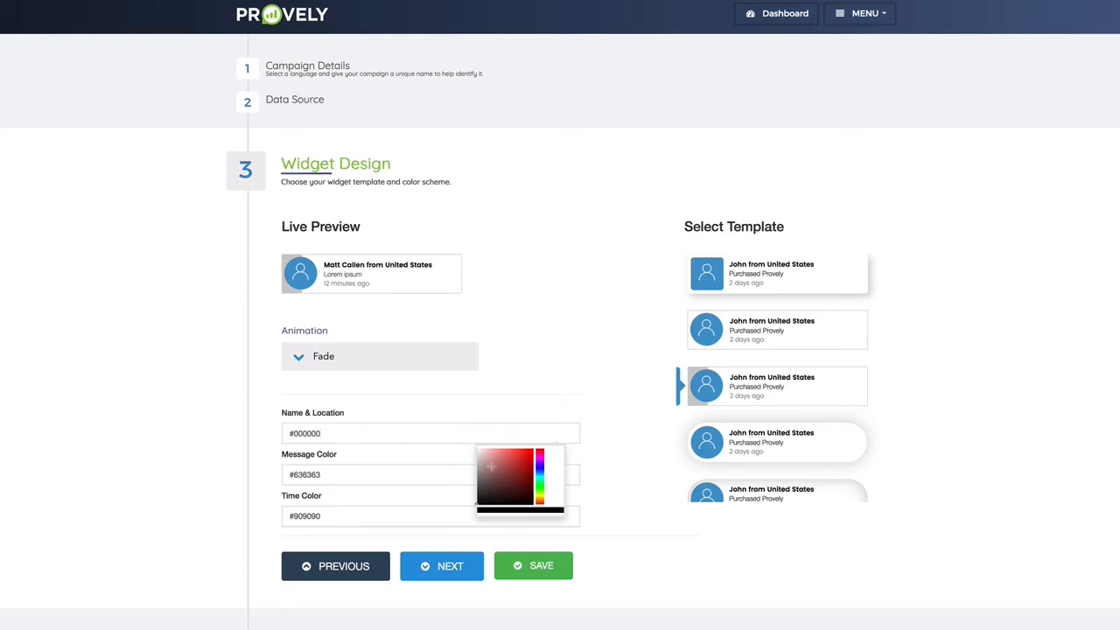
drag(505, 466, 527, 464)
click(382, 464)
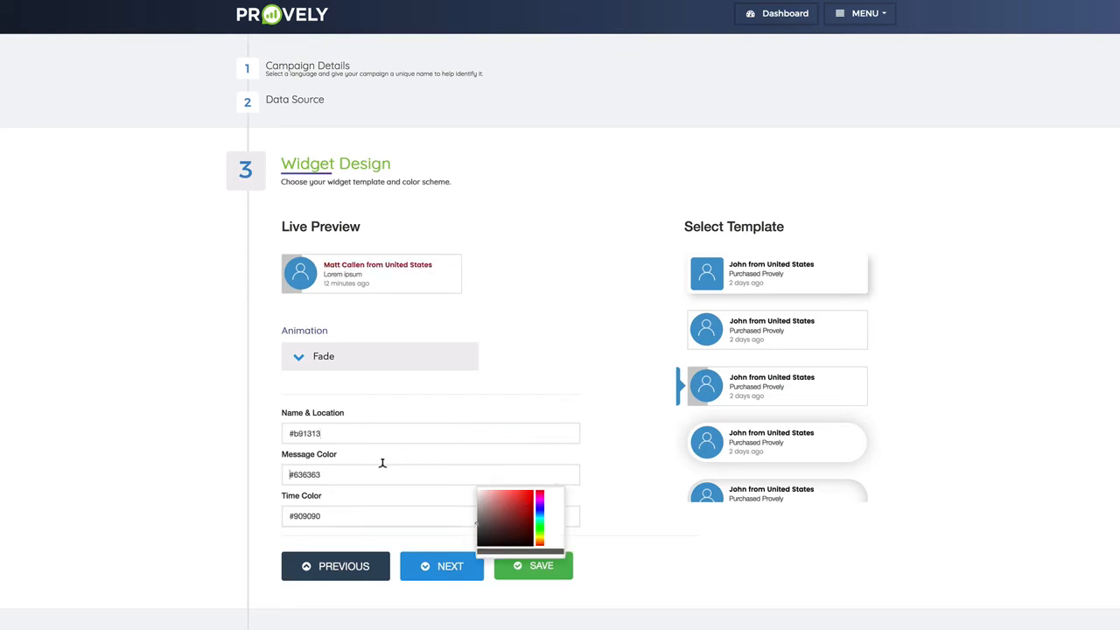
drag(504, 522, 538, 473)
click(397, 512)
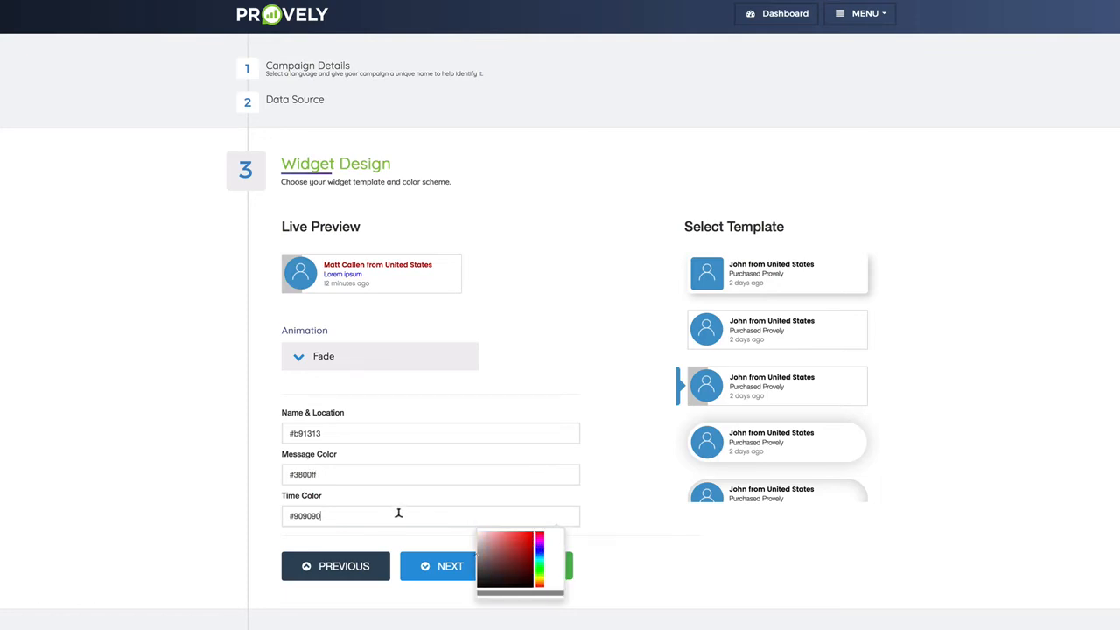
drag(498, 560, 463, 595)
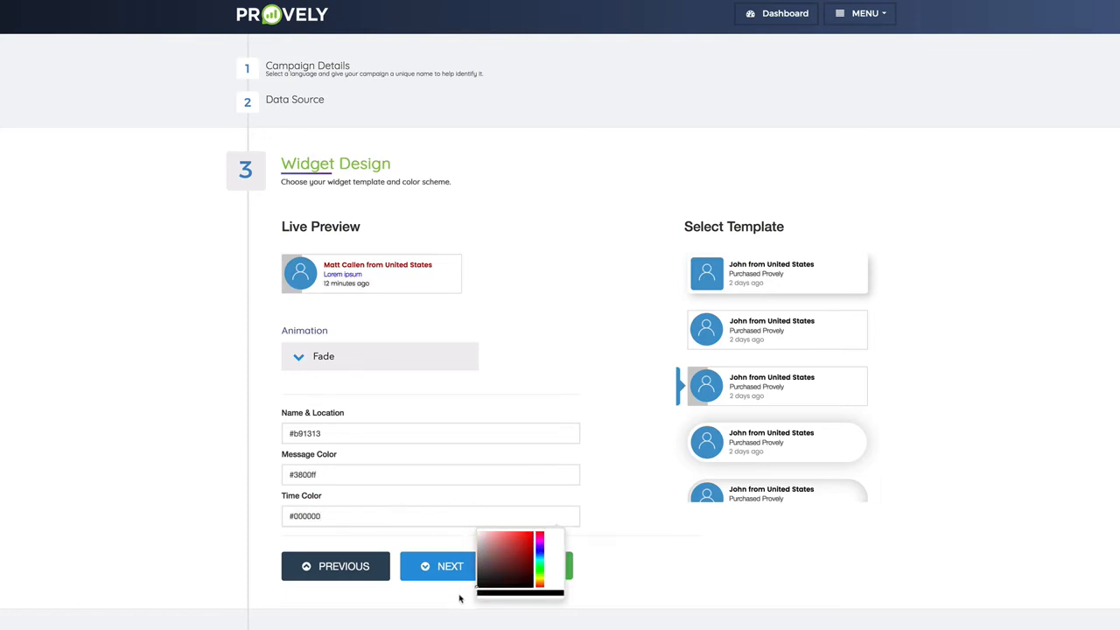
click(501, 411)
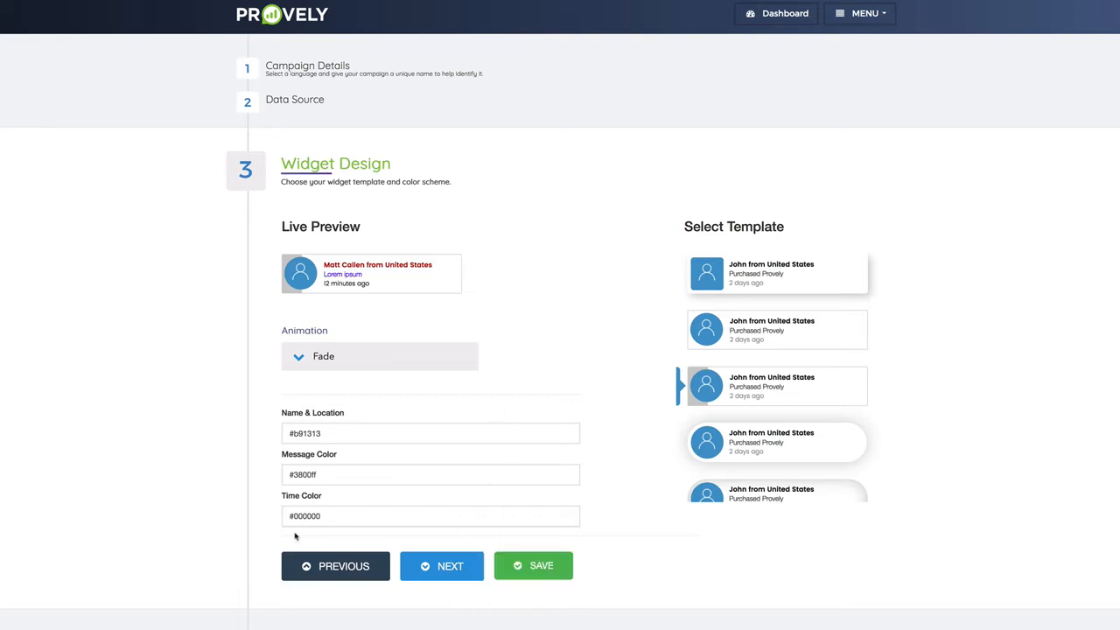
Step: Continue to Notification Text and set the widget's message to "Just signed up for the Freebie!"
click(446, 568)
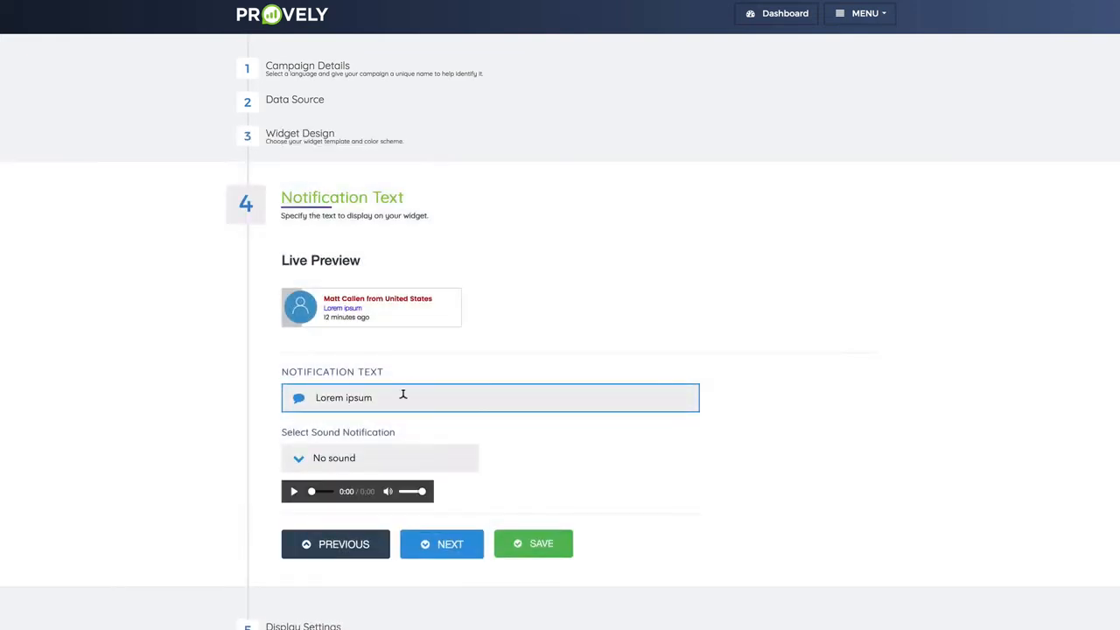
drag(402, 395, 306, 396)
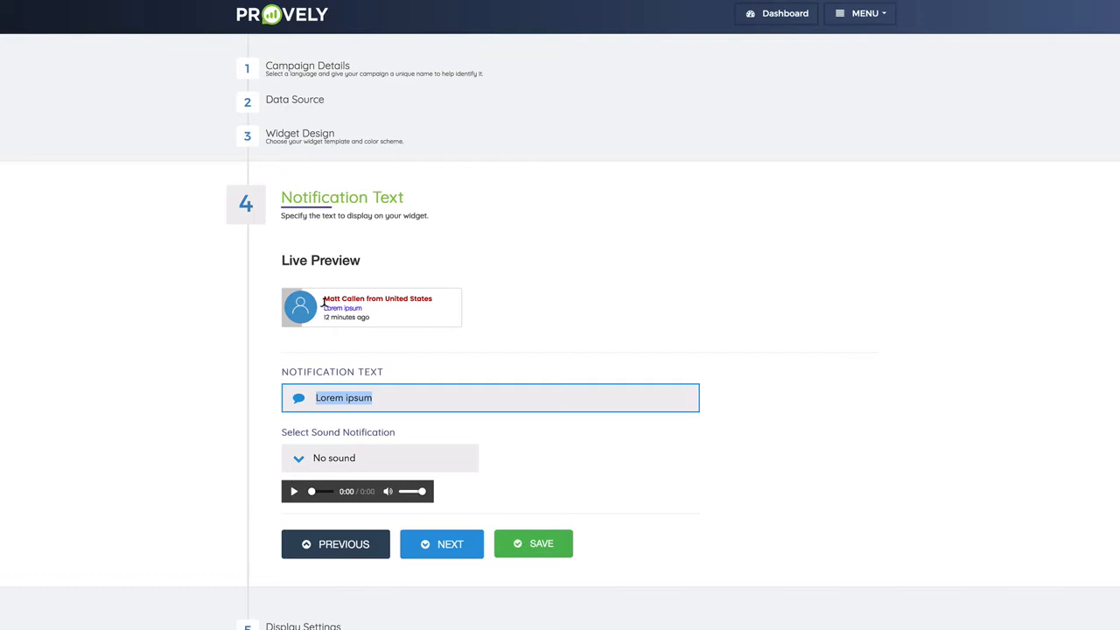
drag(324, 307, 361, 308)
drag(373, 396, 262, 391)
text(Just signed up for our)
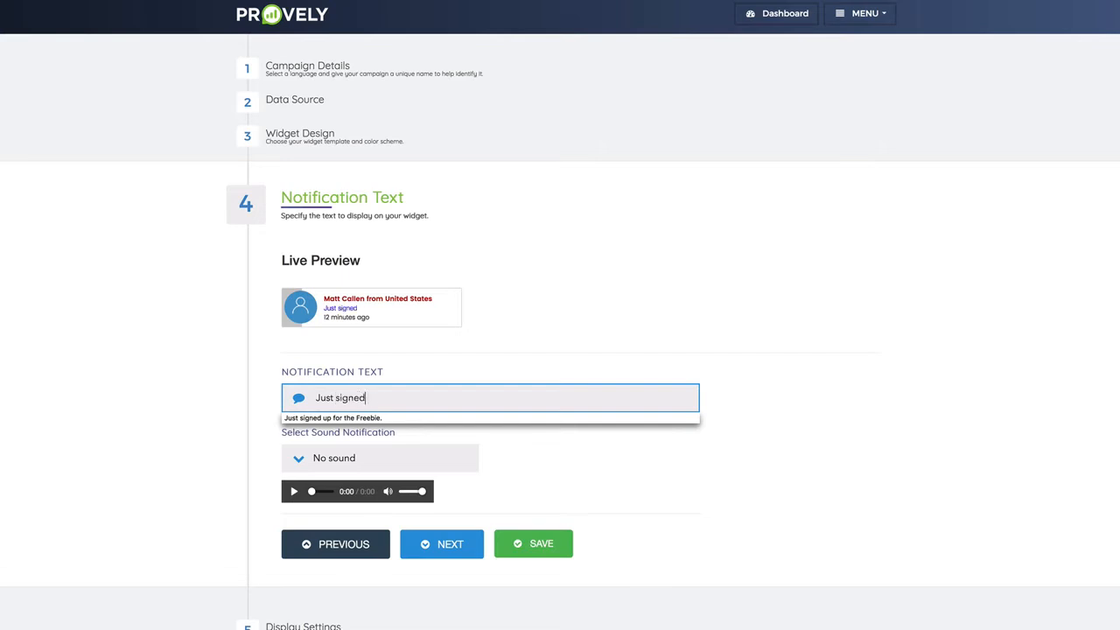
key(BackSpace)
key(BackSpace)
key(BackSpace)
key(BackSpace)
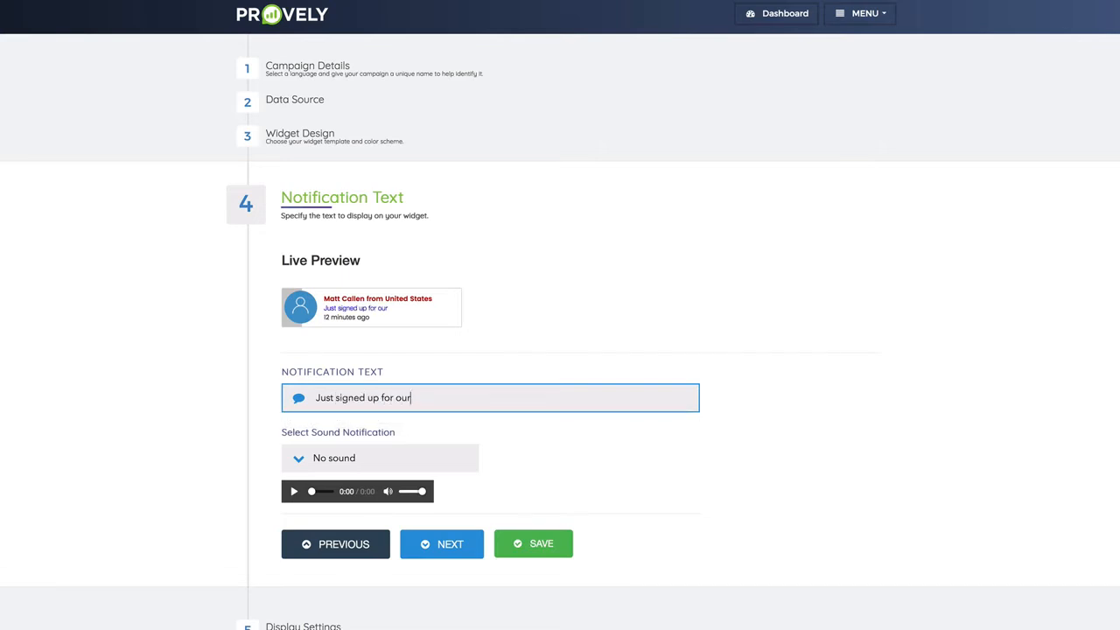
text(the F)
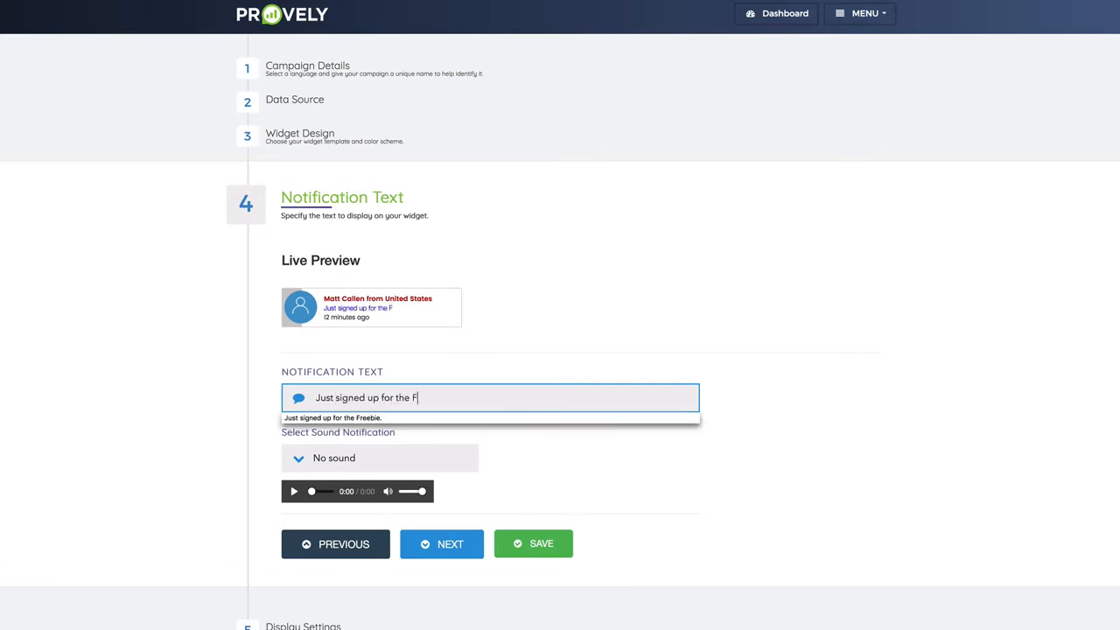
text(ree)
key(BackSpace)
key(BackSpace)
text(reebie!)
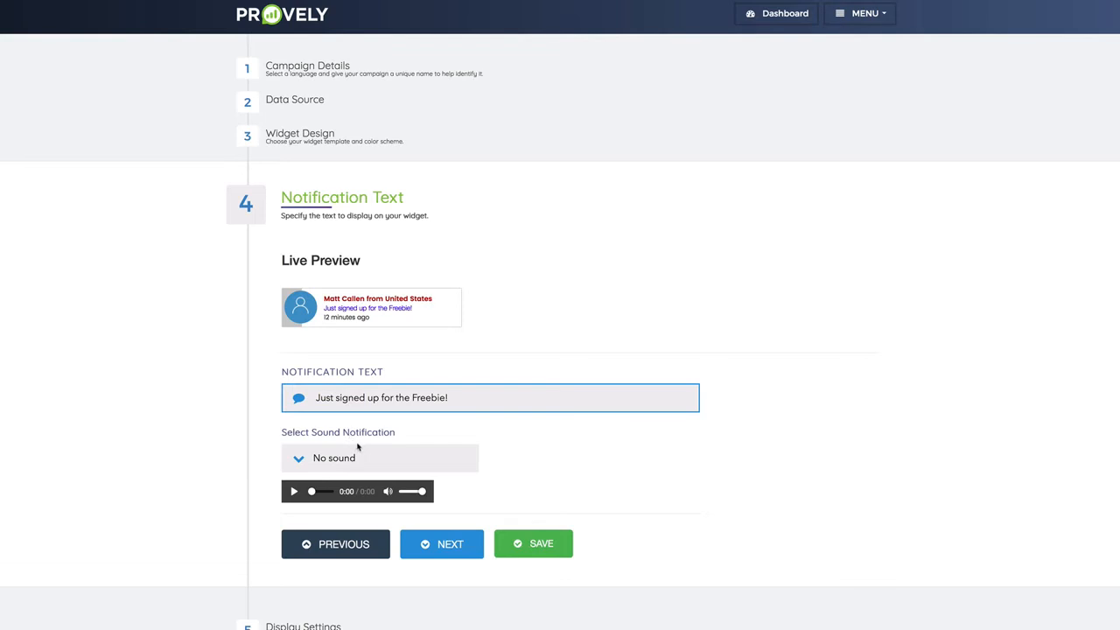
Step: Keep No sound as the sound notification, then continue to Display Settings and check the time unit options for the display interval
click(331, 470)
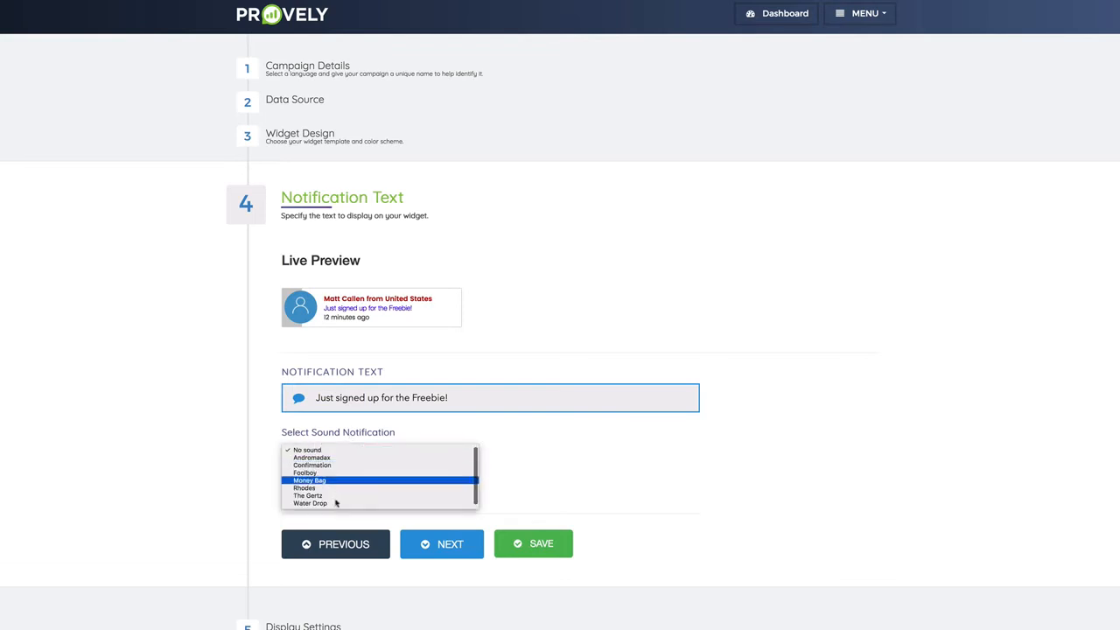
click(423, 443)
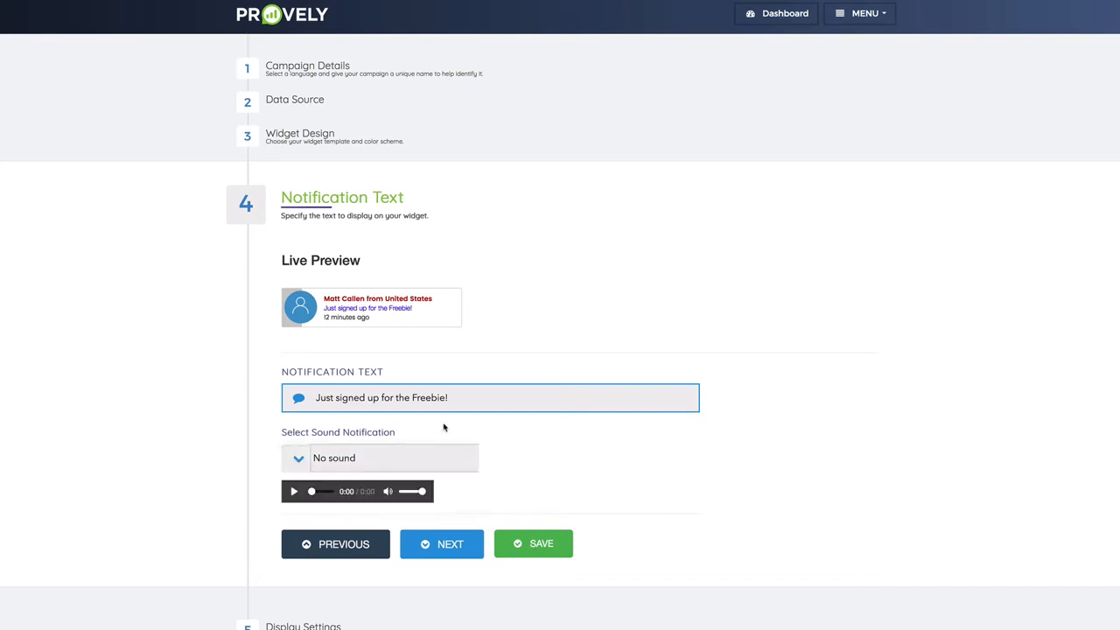
click(425, 547)
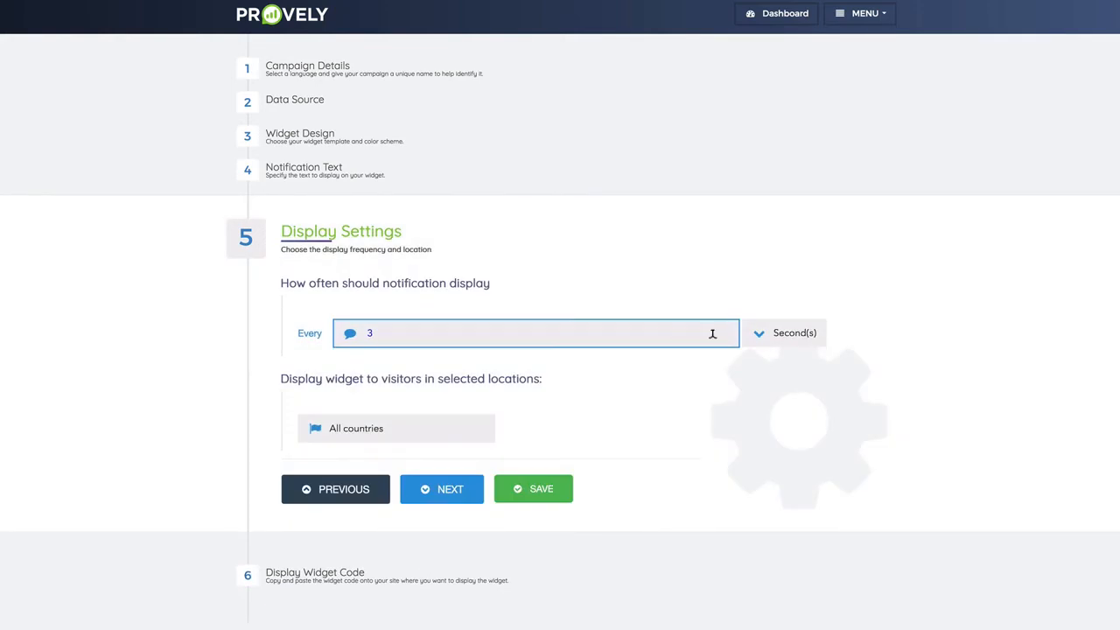
click(807, 336)
click(787, 311)
Step: Continue to Display Widget Code and copy the entire embed code
click(457, 495)
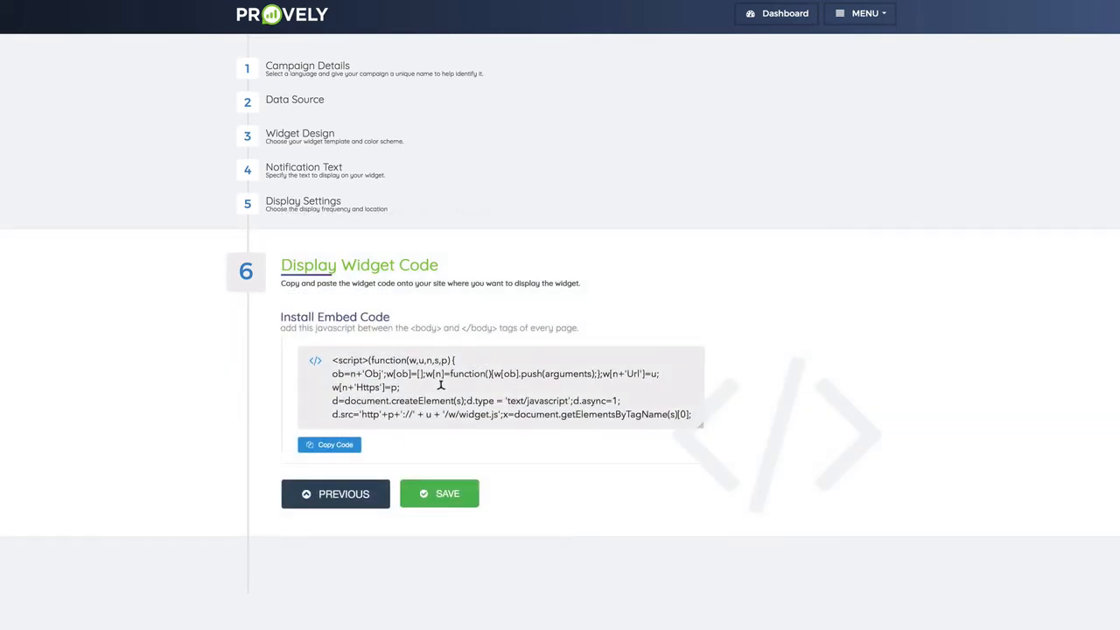
click(441, 387)
key(ctrl+a)
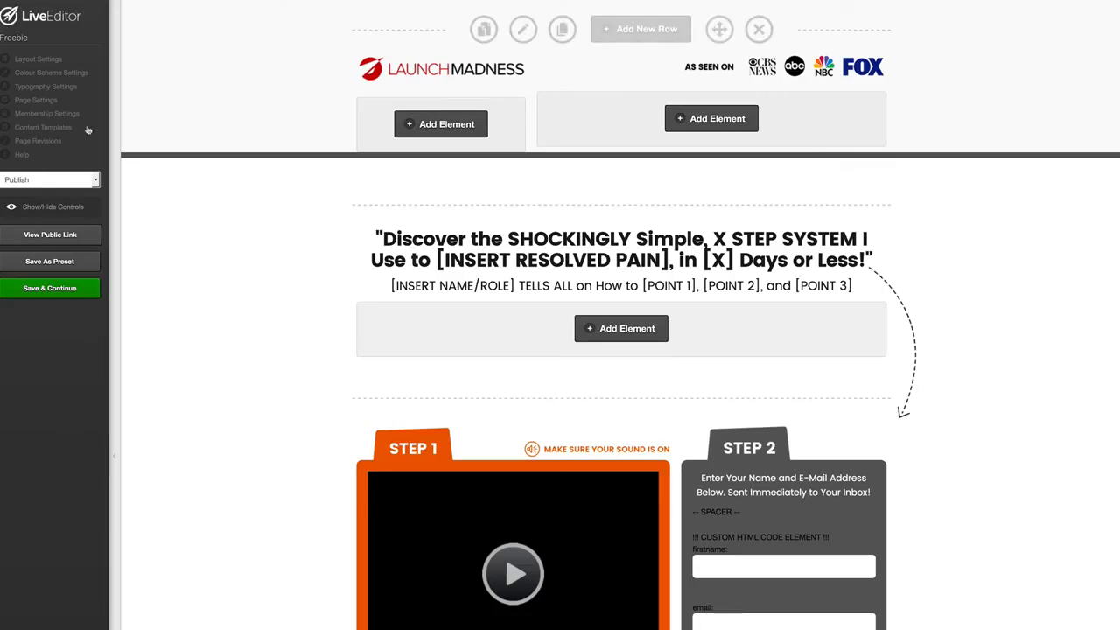
Step: Switch to LiveEditor and add a new script to the Freebie page's Other Scripts, containing the copied widget code and placed in the Footer
click(38, 102)
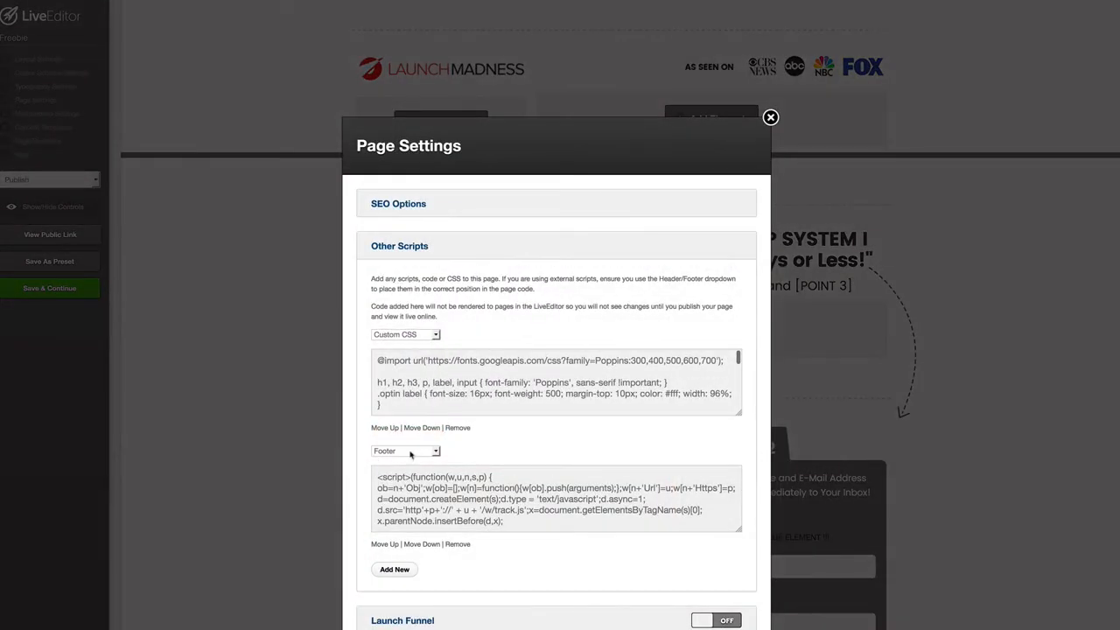
click(405, 569)
scroll(412, 562, down, 1)
click(429, 551)
key(ctrl+v)
click(405, 508)
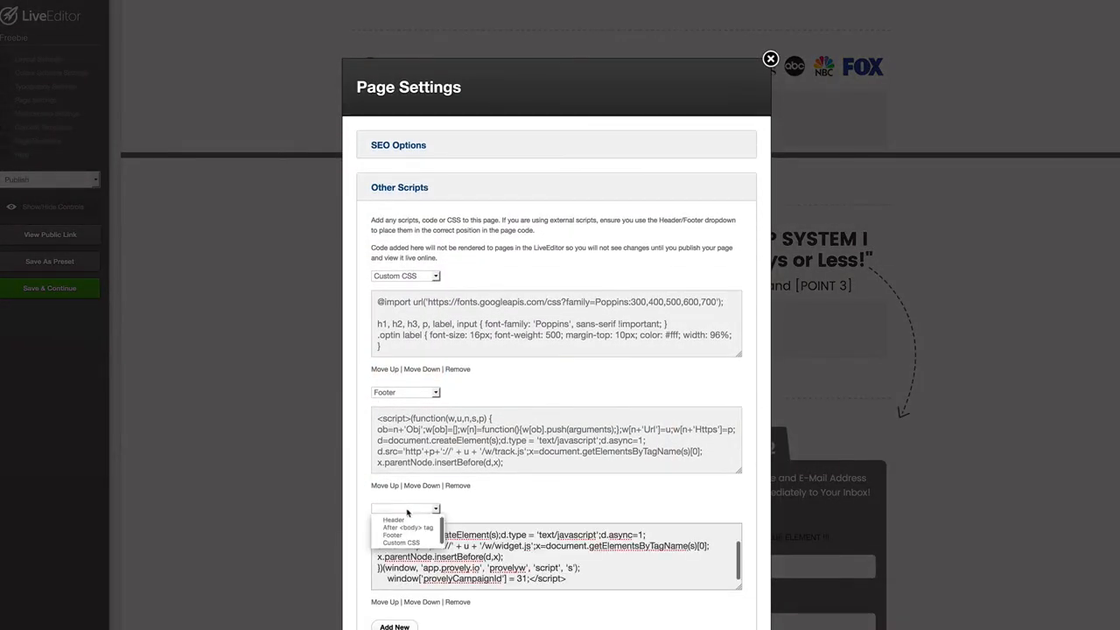
click(404, 522)
click(405, 509)
click(404, 522)
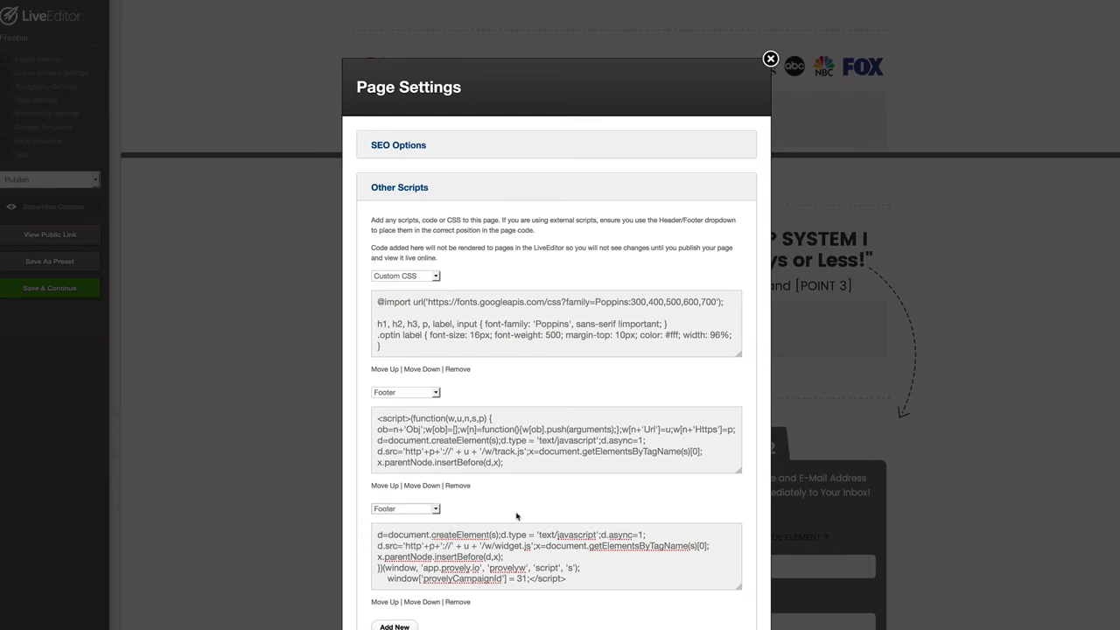
Step: Close the page settings and save the Freebie page
click(770, 58)
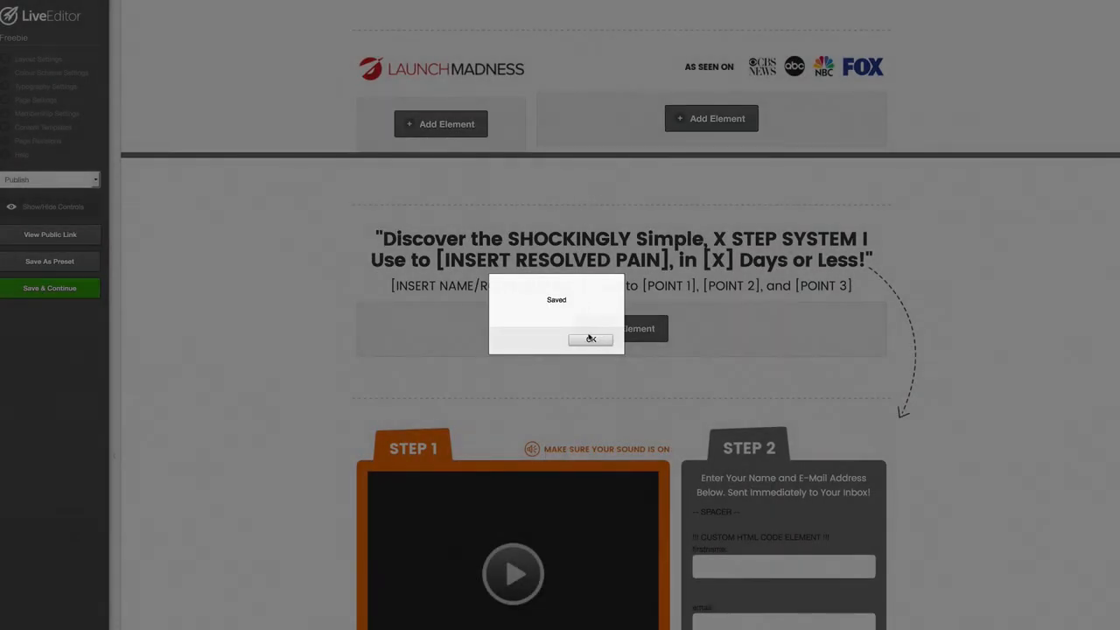
click(590, 339)
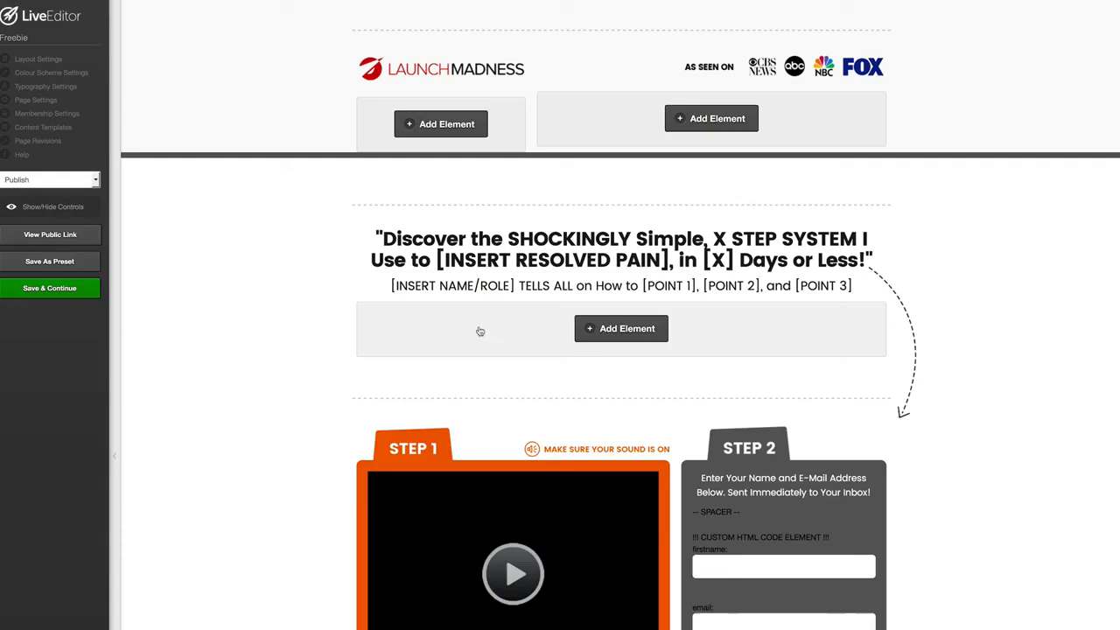
click(70, 288)
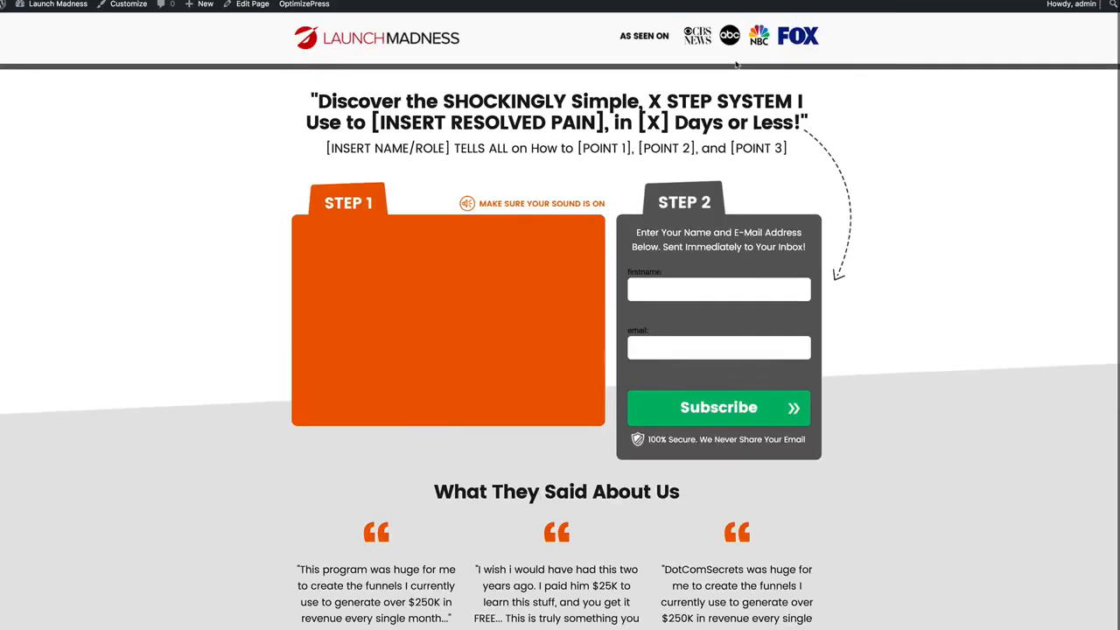
Step: Fill in the public page's opt-in form with a name and a test e-mail address and subscribe
click(668, 286)
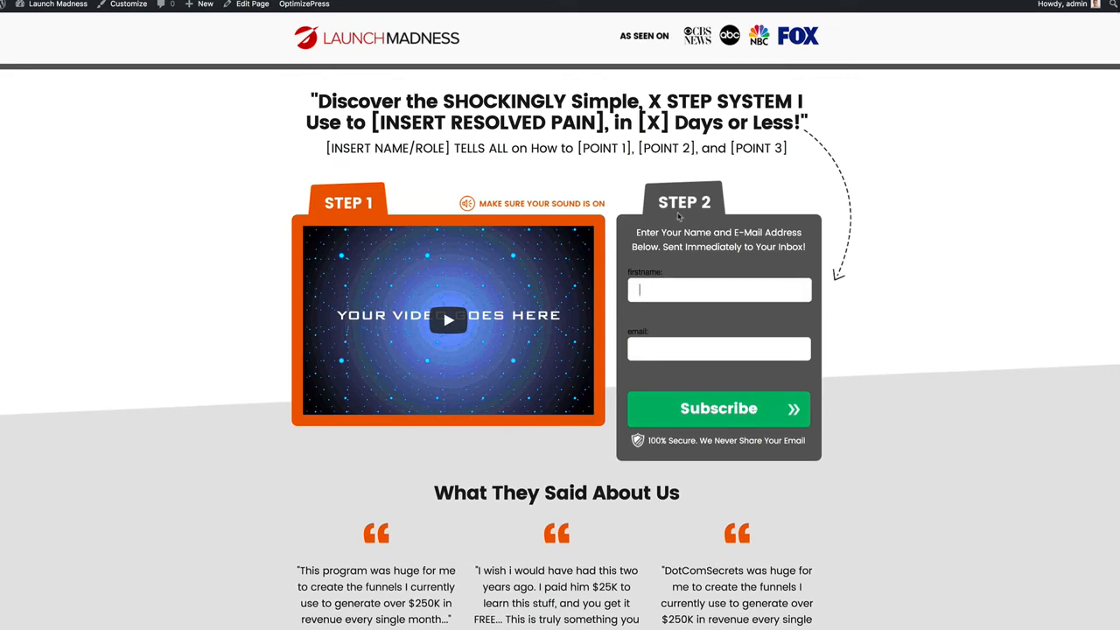
click(679, 291)
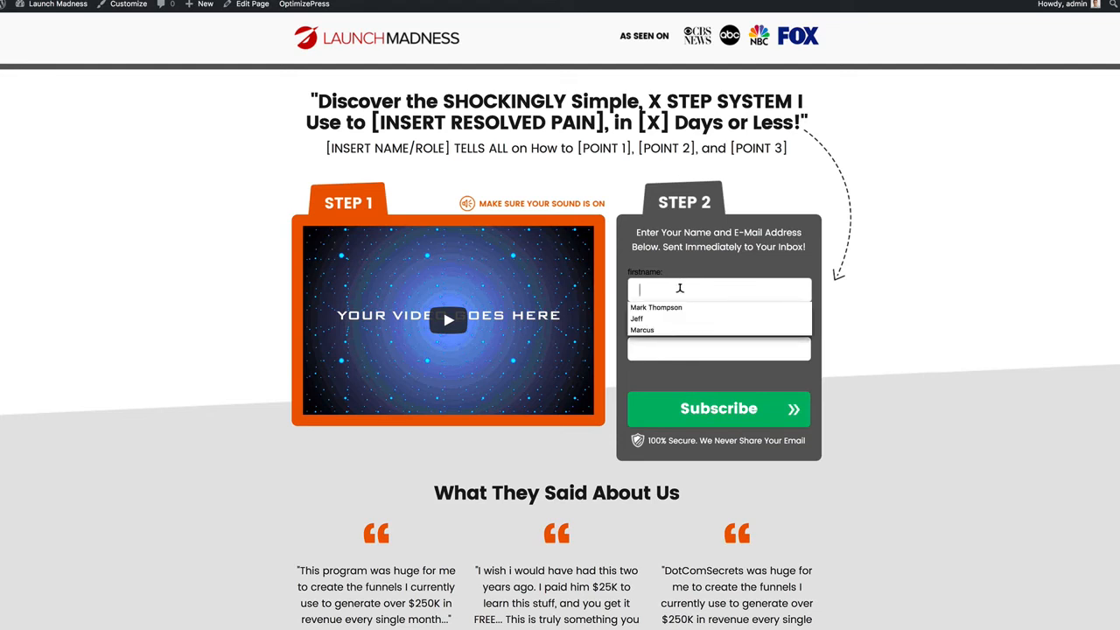
scroll(679, 297, down, 1)
click(680, 282)
click(679, 306)
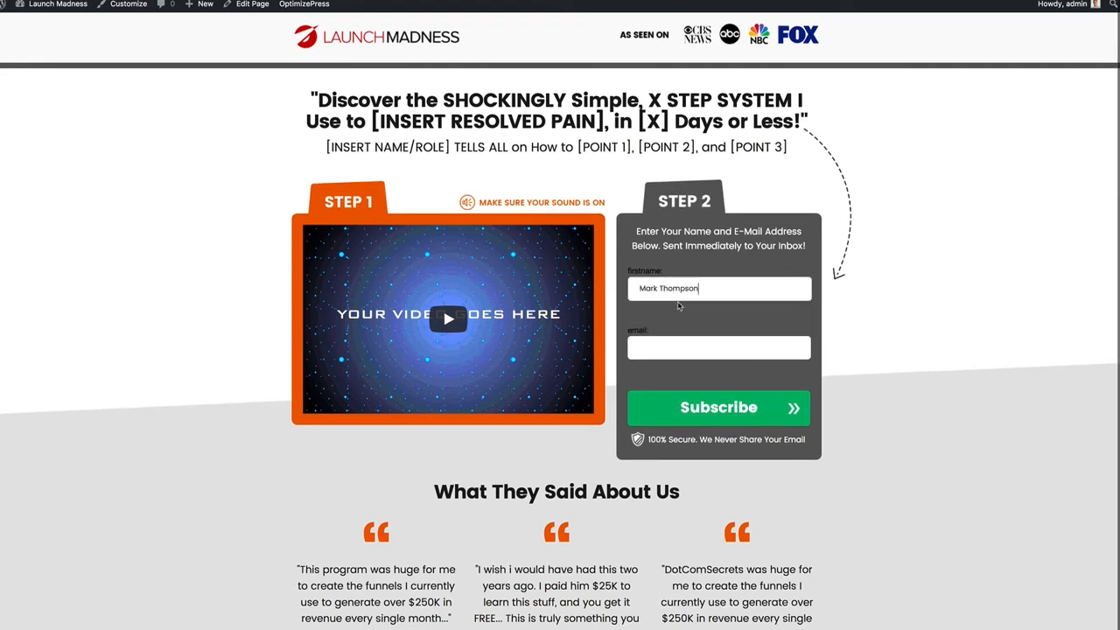
click(681, 340)
text(mark@t)
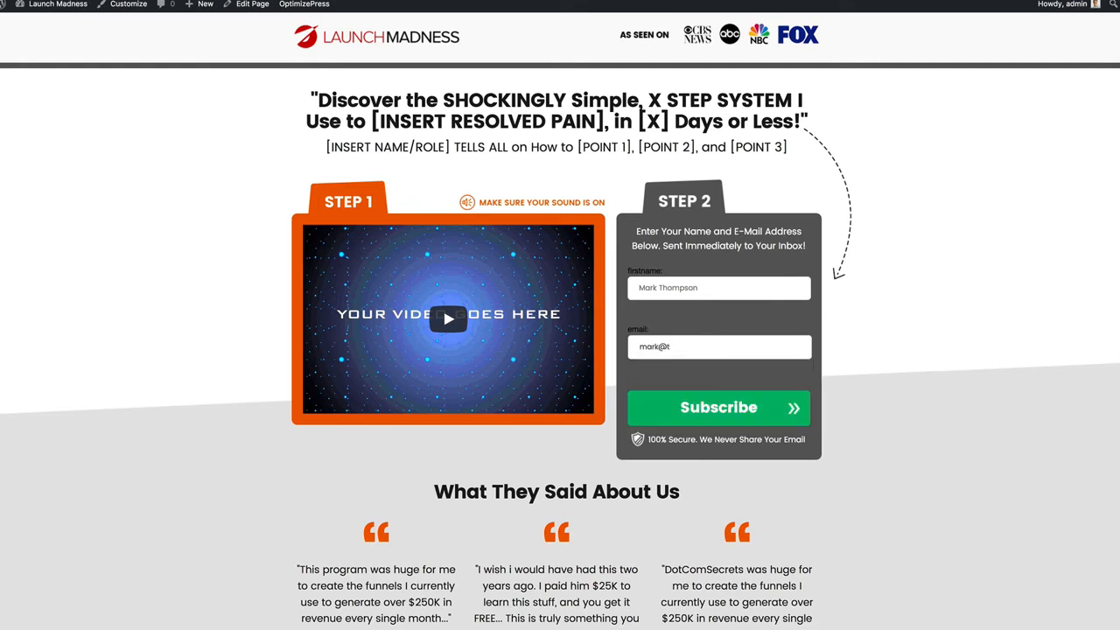
key(BackSpace)
text(fakedomain.com)
click(780, 416)
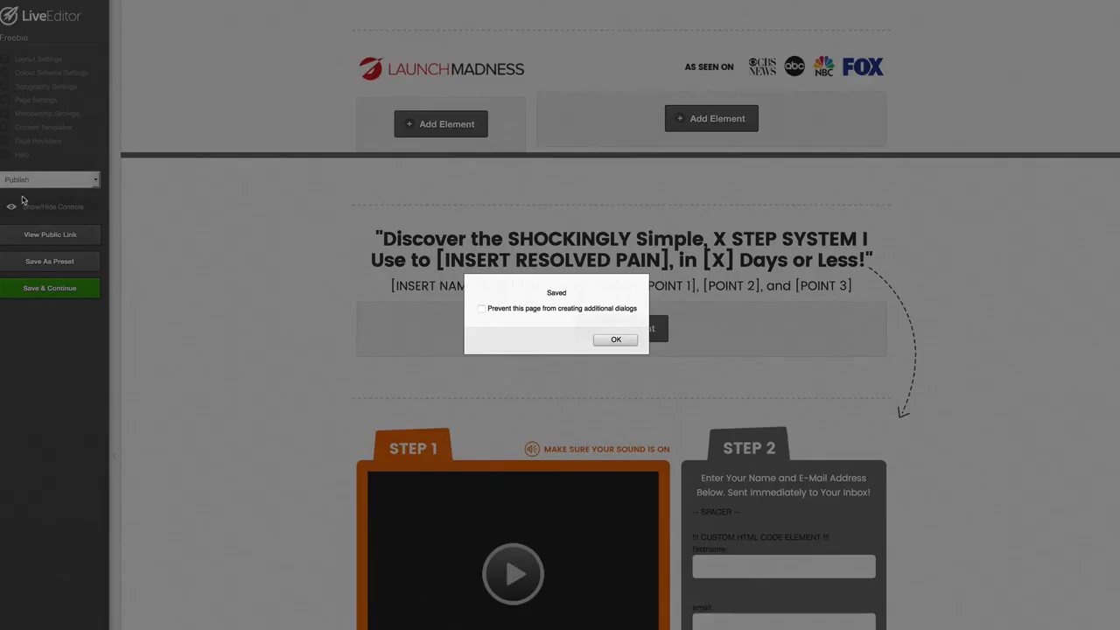
Step: Return to LiveEditor, dismiss the save notice and view the Freebie page's public version
click(608, 338)
click(70, 237)
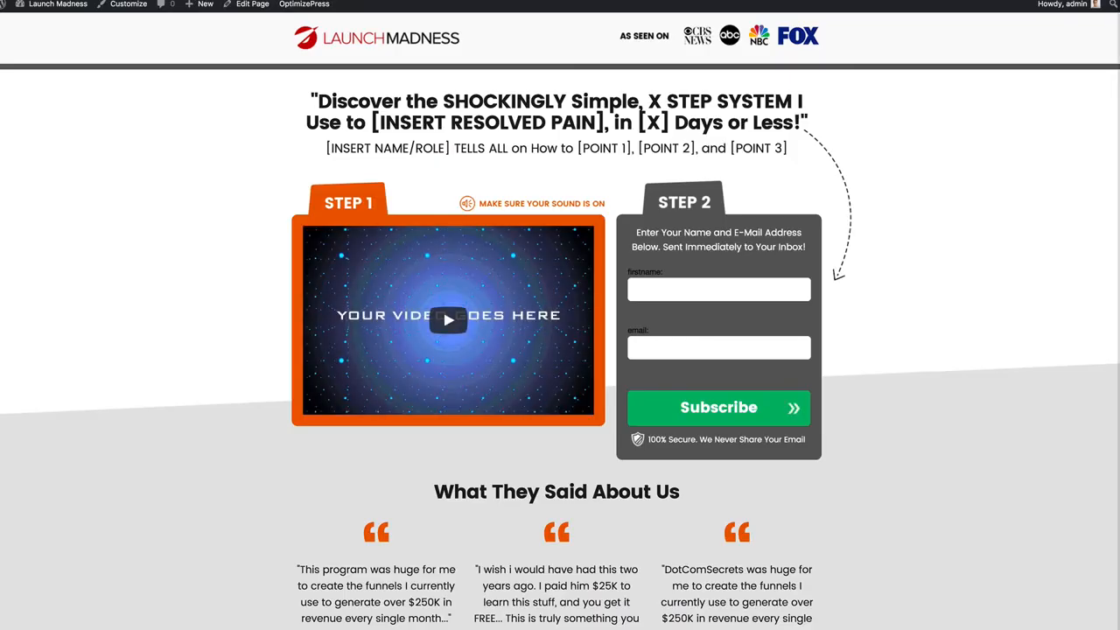
scroll(560, 315, down, 5)
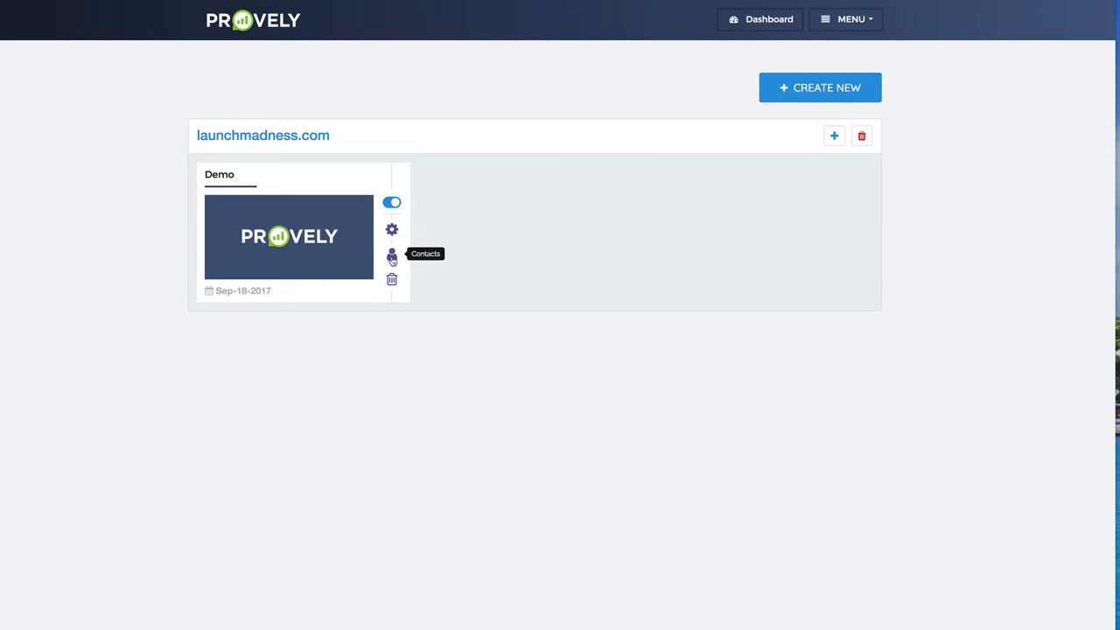
Step: Switch to Provely, view the Demo campaign's contact list and return to the dashboard
right_click(392, 257)
key(Escape)
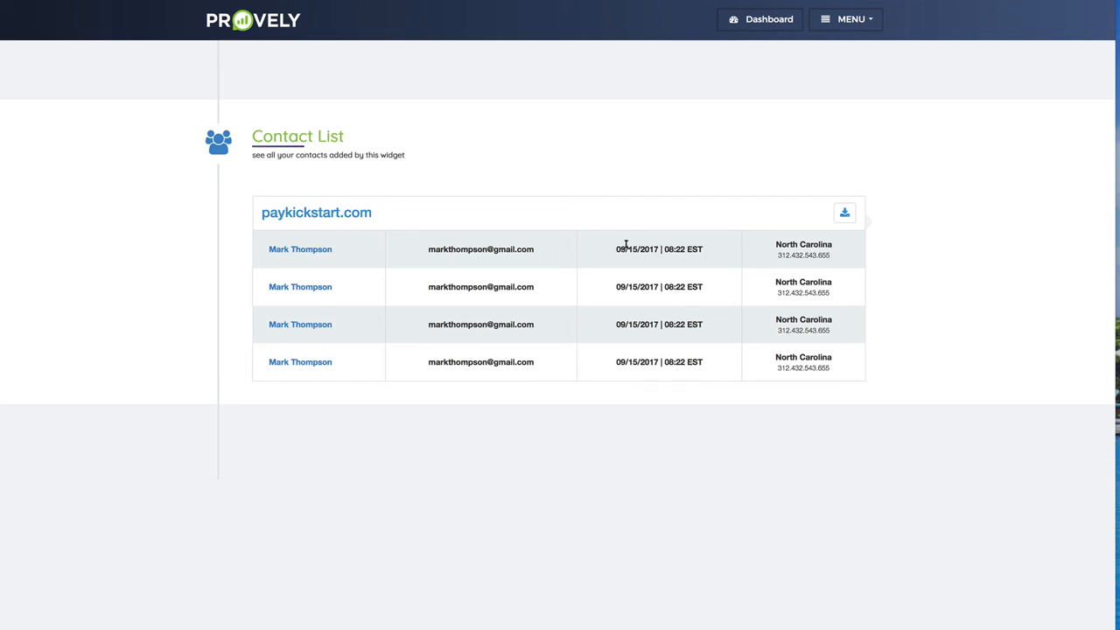
key(alt+Left)
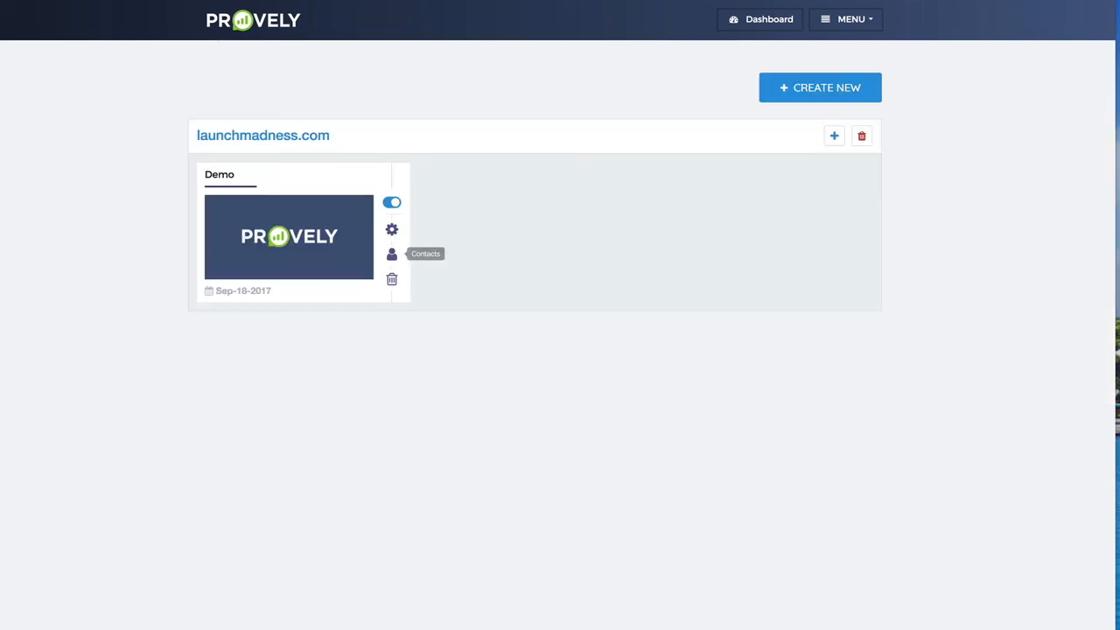